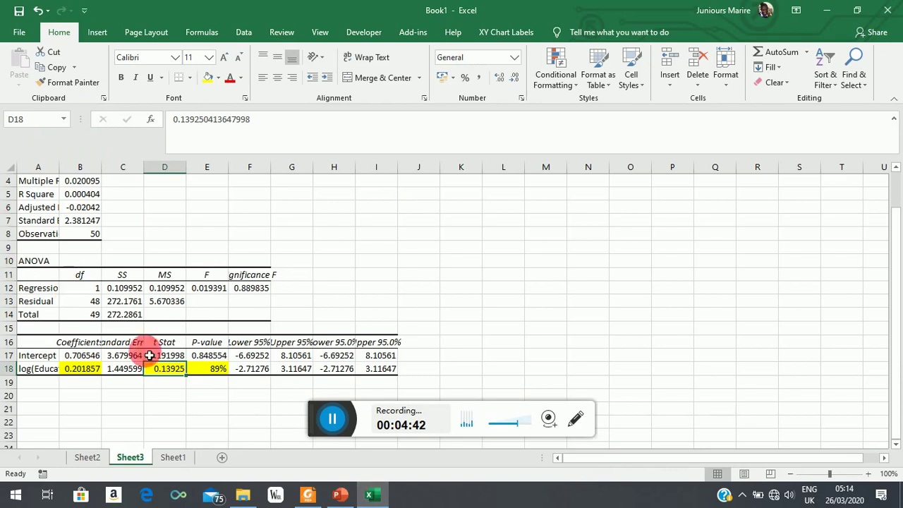
Add the heading |residuals| in cell G1 of Sheet1 and fit column G's width to it
{"action": "left_click", "coordinate": [173, 457]}
{"action": "scroll", "coordinate": [380, 269], "scroll_direction": "up", "scroll_amount": 12}
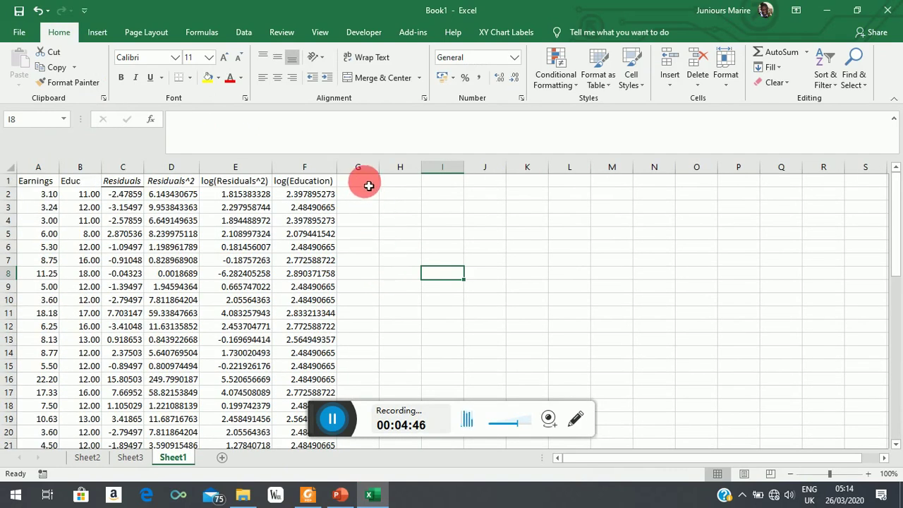
{"action": "left_click", "coordinate": [363, 181]}
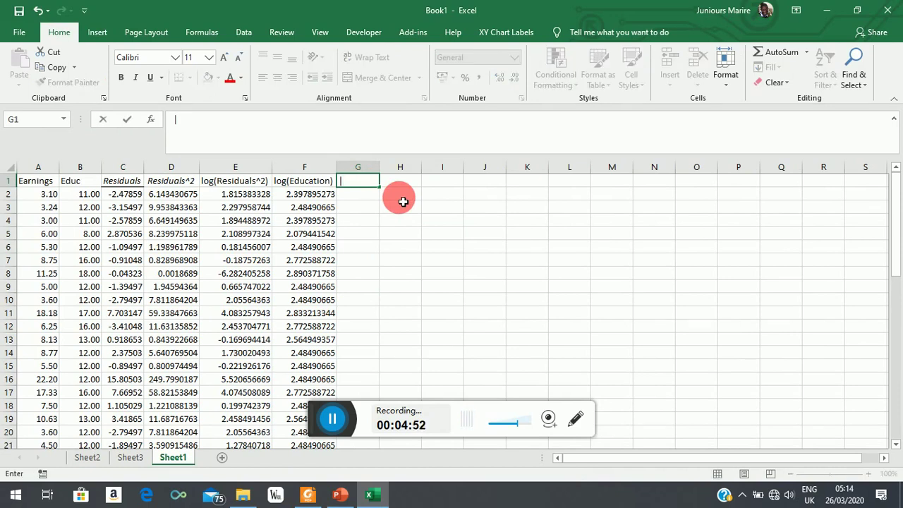
{"action": "type", "text": "residuakls|"}
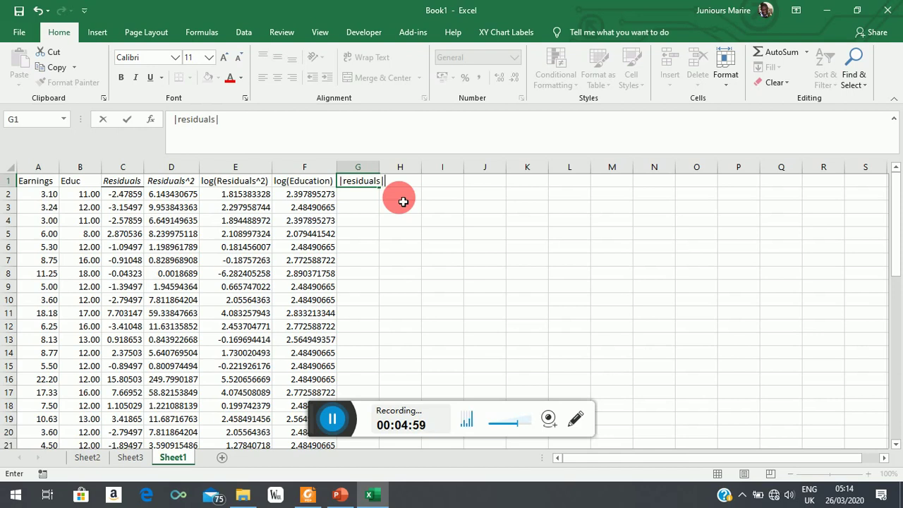
{"action": "left_click", "coordinate": [359, 234]}
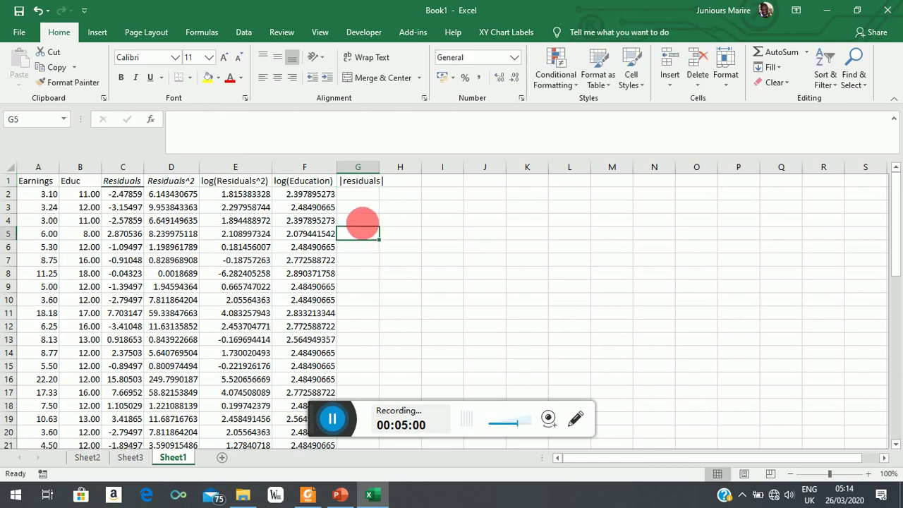
{"action": "double_click", "coordinate": [385, 173]}
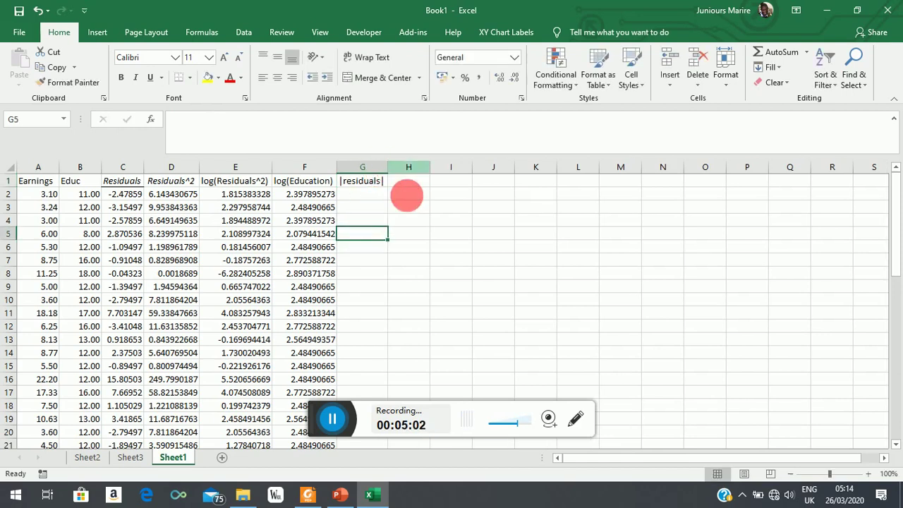
Highlight the whole Residuals column C with yellow fill
{"action": "left_click", "coordinate": [364, 194]}
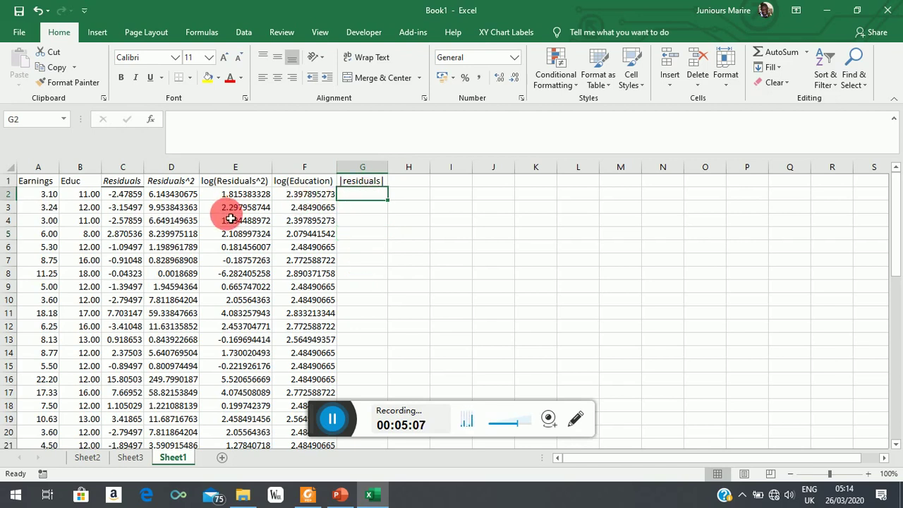
{"action": "left_click", "coordinate": [122, 168]}
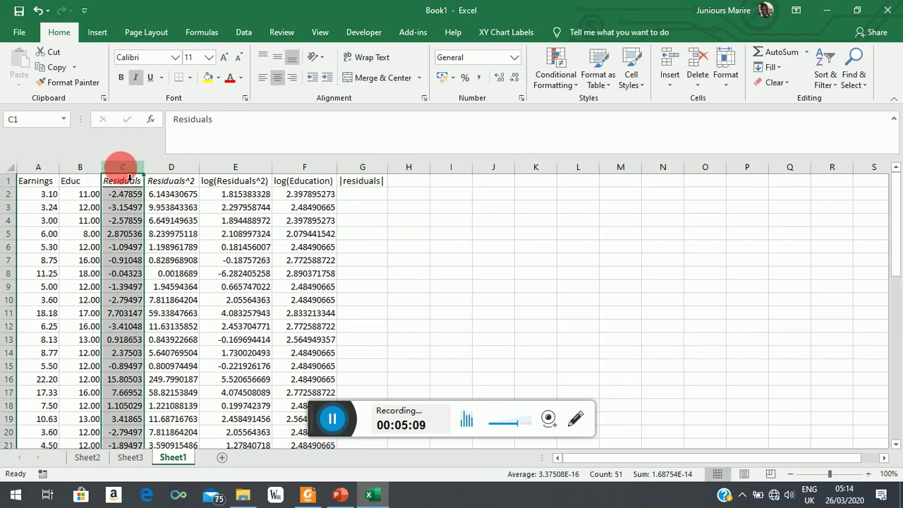
{"action": "left_click", "coordinate": [207, 78]}
{"action": "left_click", "coordinate": [399, 260]}
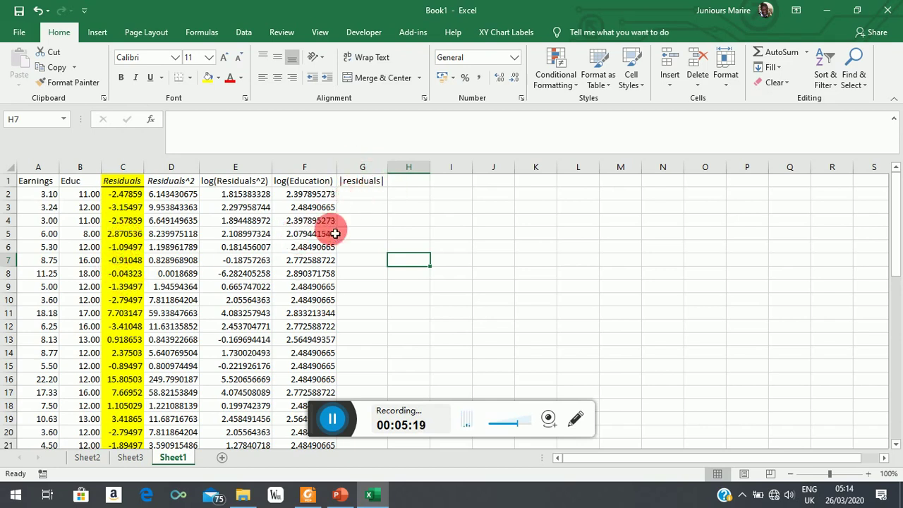
Compute the first absolute residual in G2 with the formula =SQRT(C2^2)
{"action": "left_click", "coordinate": [367, 199]}
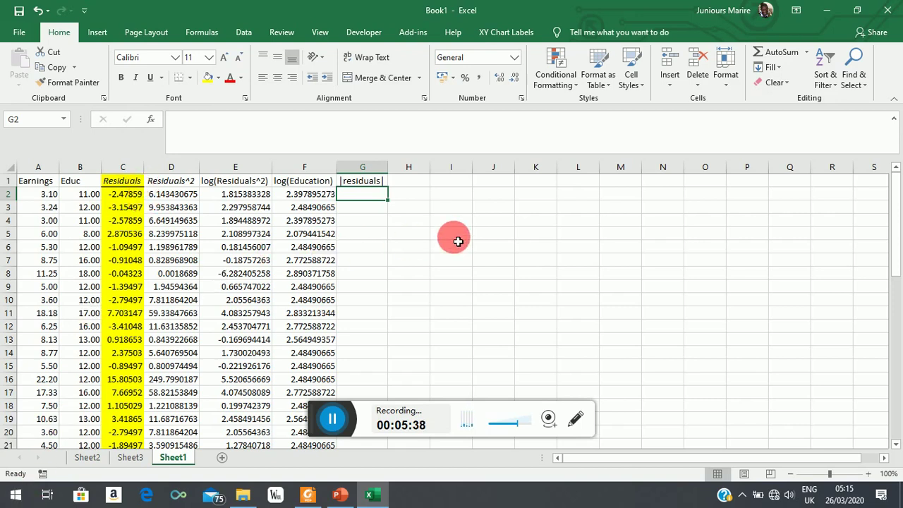
{"action": "type", "text": "="}
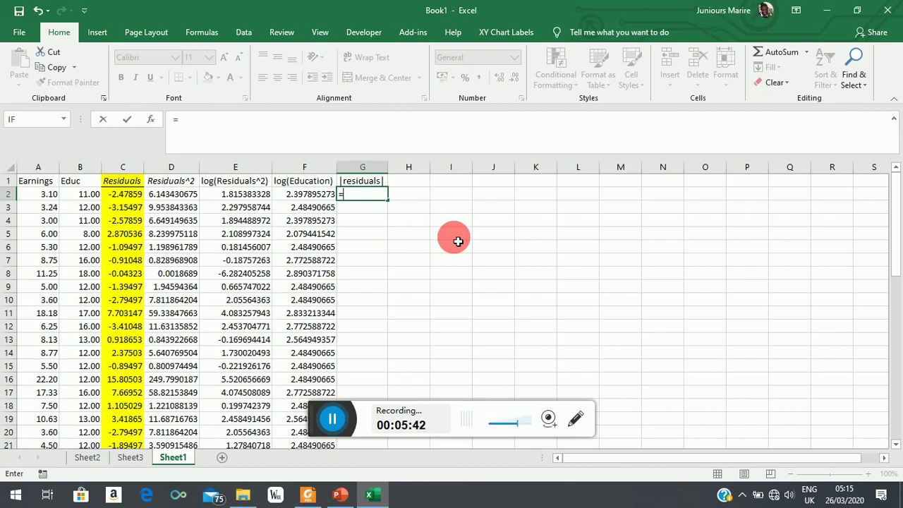
{"action": "type", "text": "sq"}
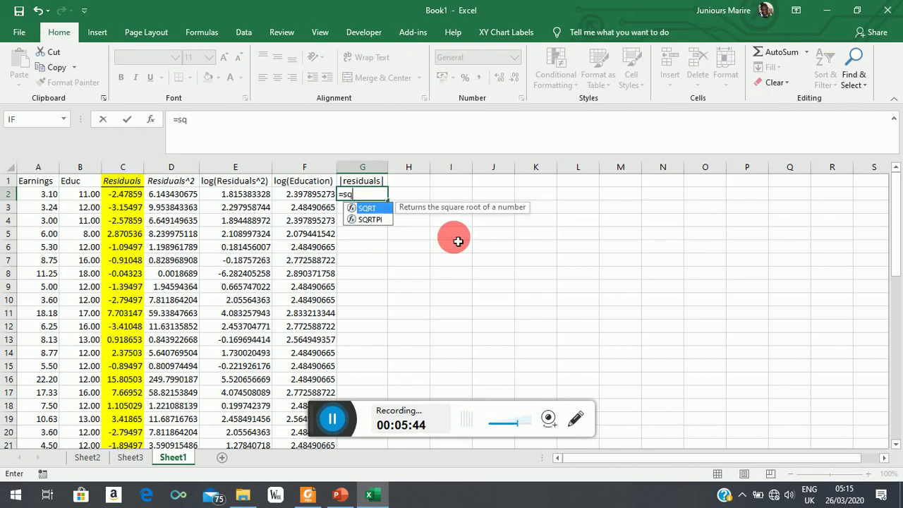
{"action": "key", "text": "BackSpace"}
{"action": "key", "text": "BackSpace"}
{"action": "type", "text": "sqr"}
{"action": "double_click", "coordinate": [369, 208]}
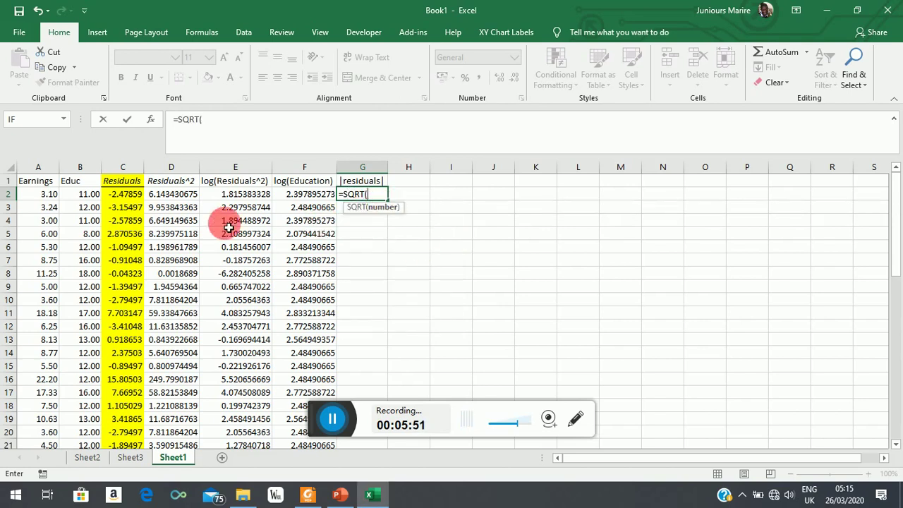
{"action": "left_click", "coordinate": [133, 199]}
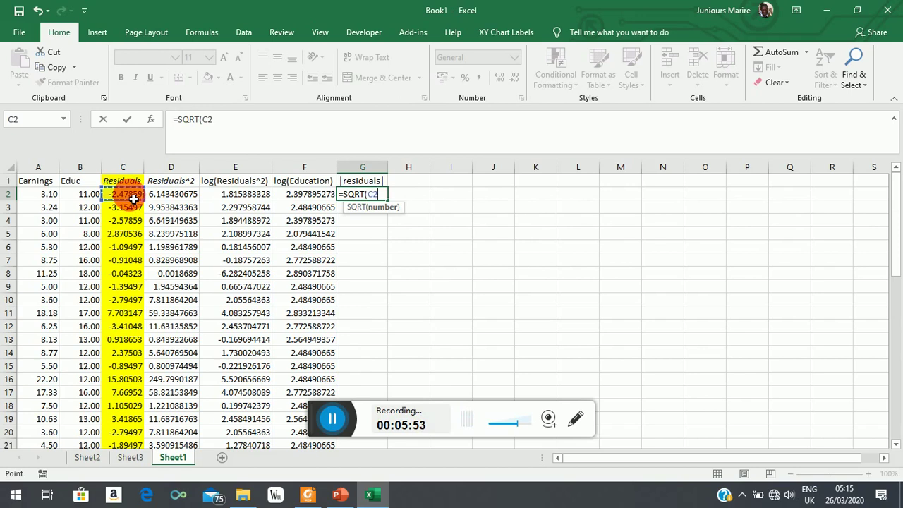
{"action": "type", "text": "&2"}
{"action": "type", "text": ")"}
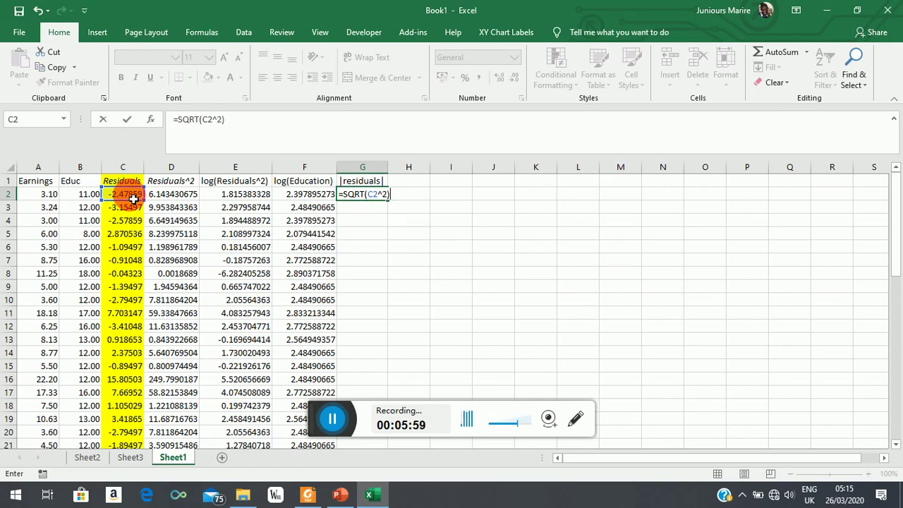
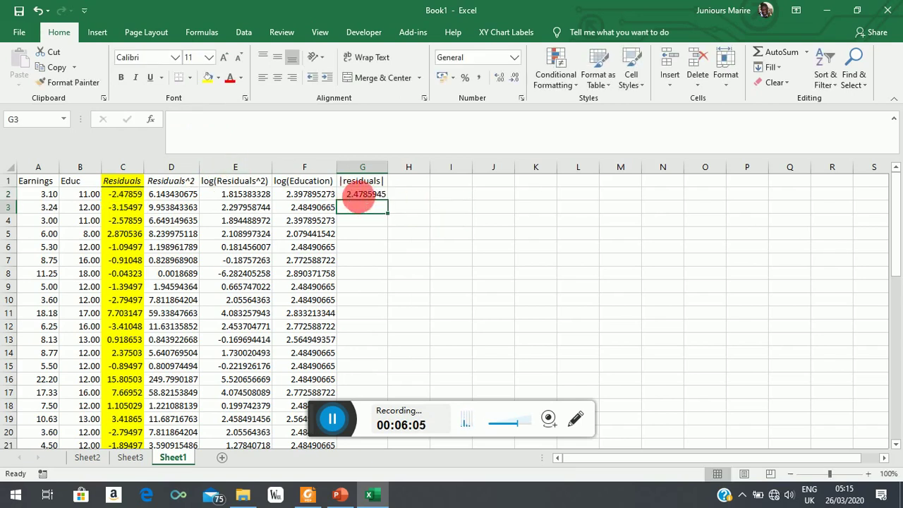
Show G2 with five decimal places and fill its formula down column G to row 51
{"action": "left_click", "coordinate": [127, 195]}
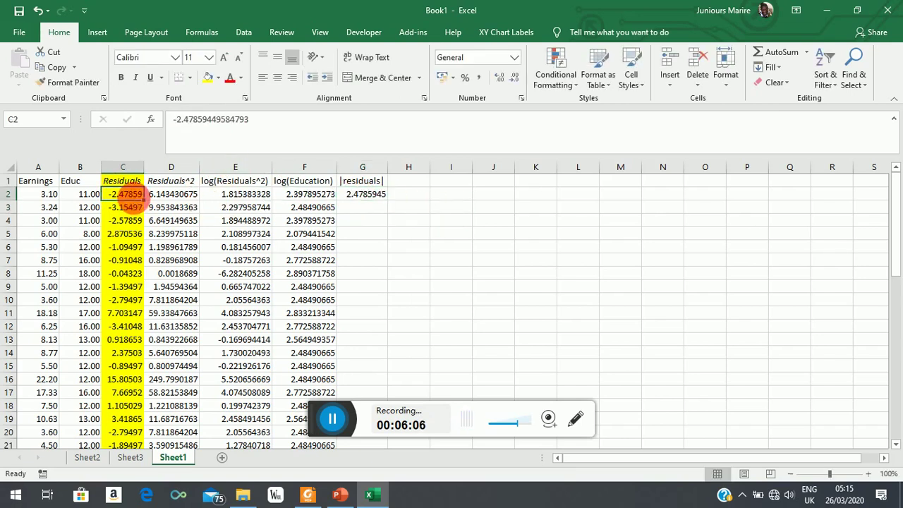
{"action": "left_click", "coordinate": [362, 194]}
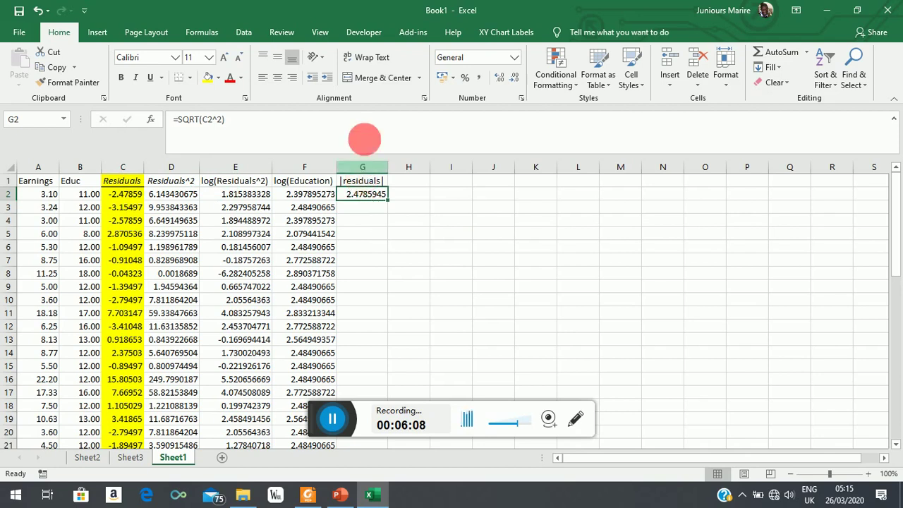
{"action": "left_click", "coordinate": [512, 83]}
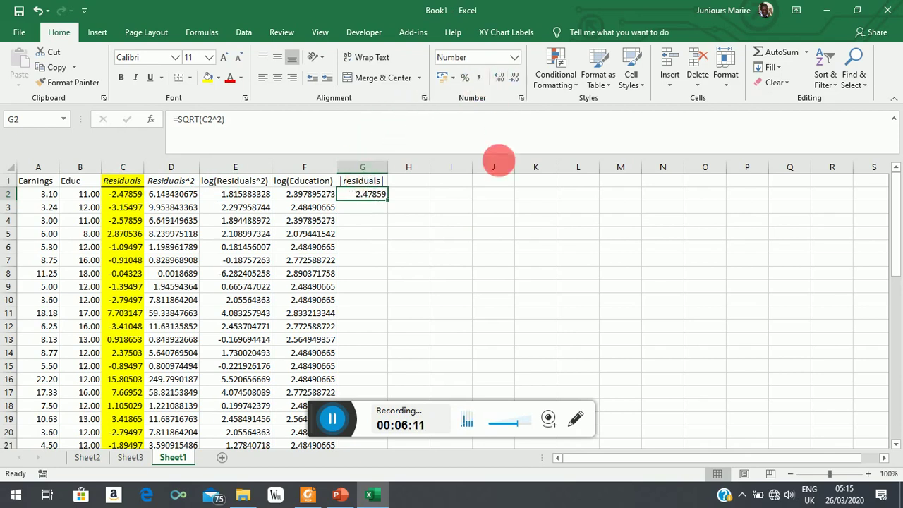
{"action": "left_click", "coordinate": [127, 195]}
{"action": "left_click", "coordinate": [380, 195]}
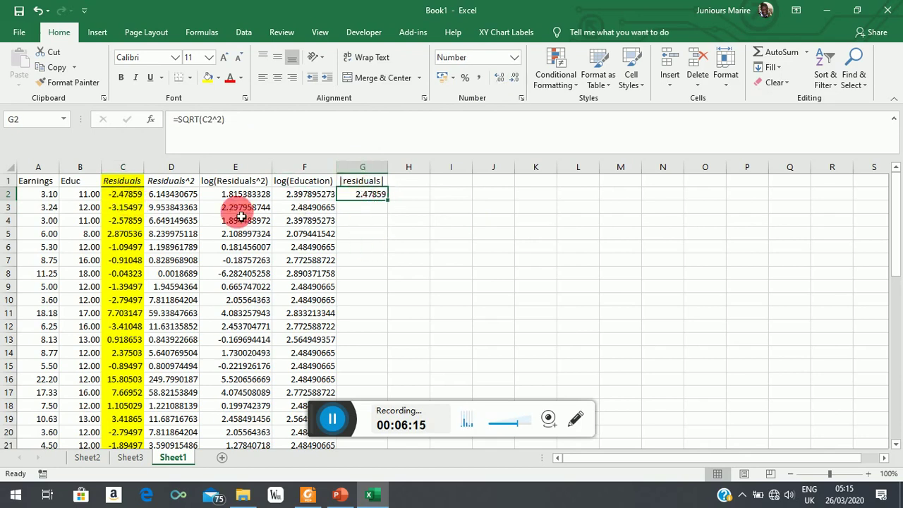
{"action": "double_click", "coordinate": [389, 203]}
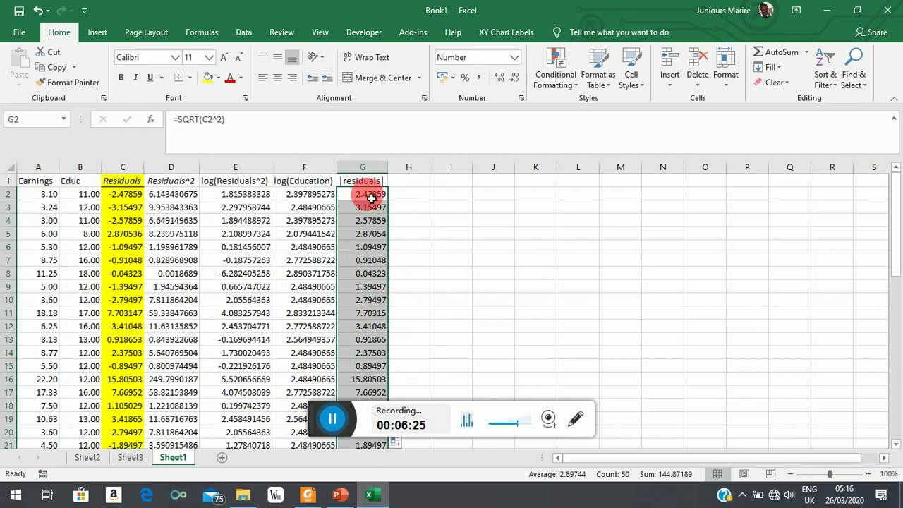
{"action": "left_click", "coordinate": [459, 286]}
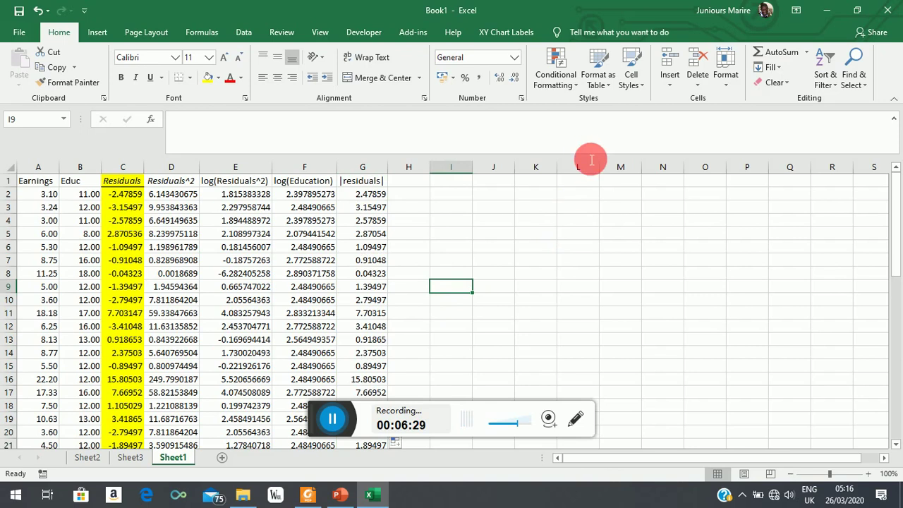
Start a Regression analysis with the absolute residuals in G1:G51 as the Y range
{"action": "left_click", "coordinate": [244, 33]}
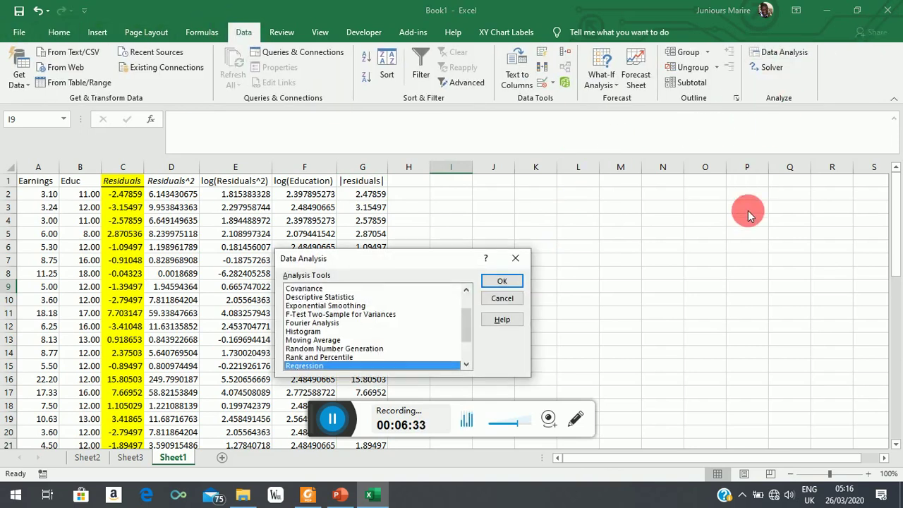
{"action": "left_click", "coordinate": [507, 283]}
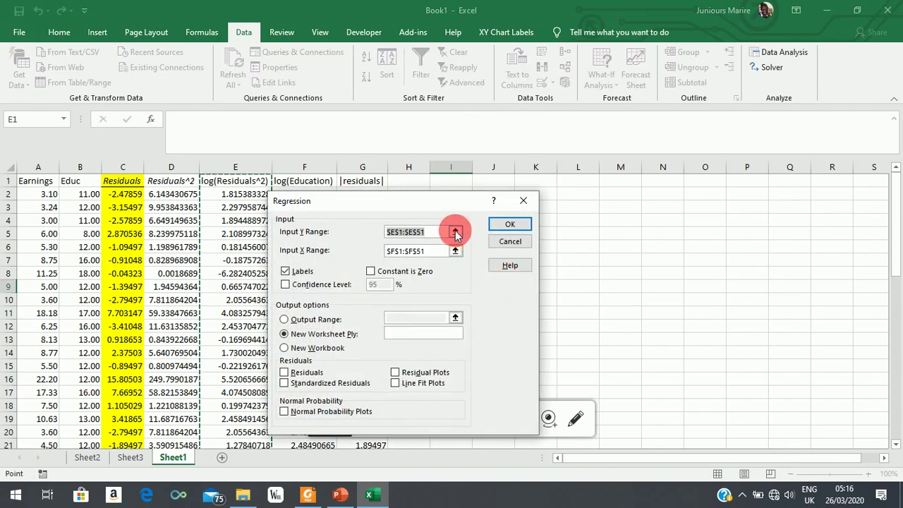
{"action": "left_click", "coordinate": [455, 233]}
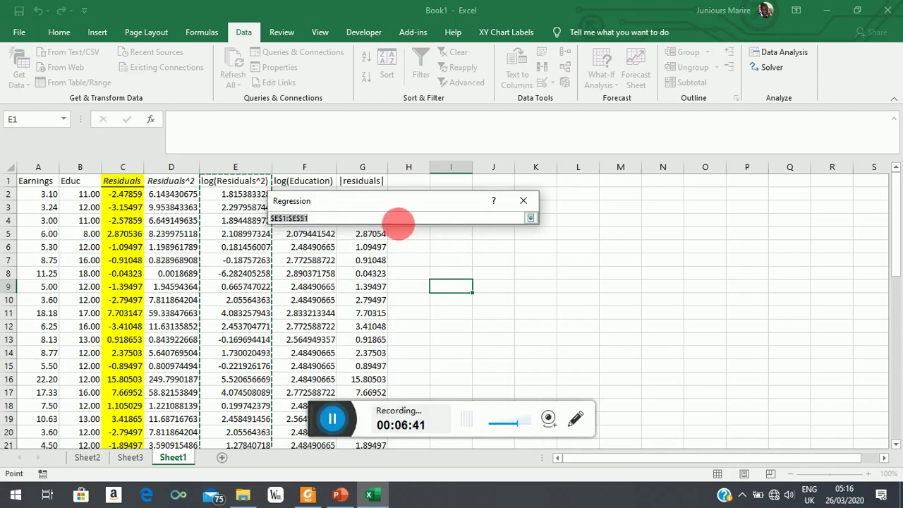
{"action": "left_click", "coordinate": [360, 182]}
{"action": "left_click_drag", "start_coordinate": [360, 182], "coordinate": [390, 374]}
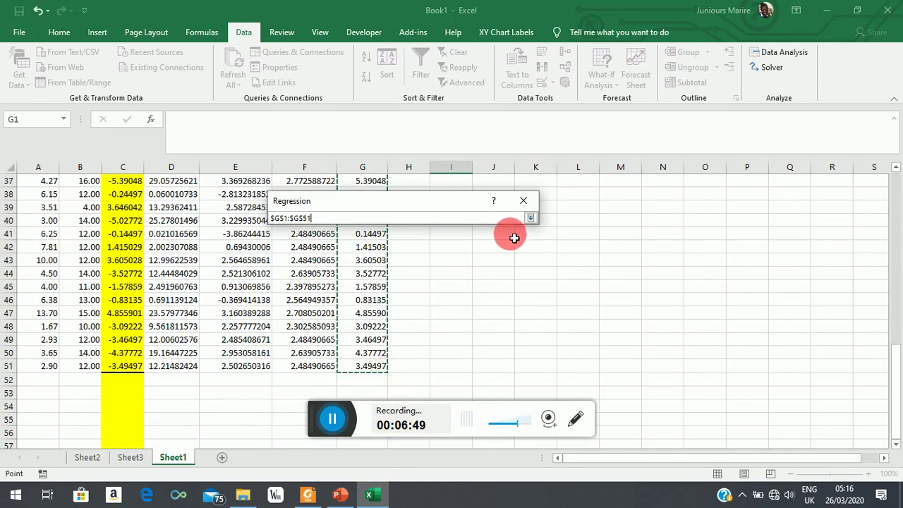
{"action": "left_click", "coordinate": [531, 221]}
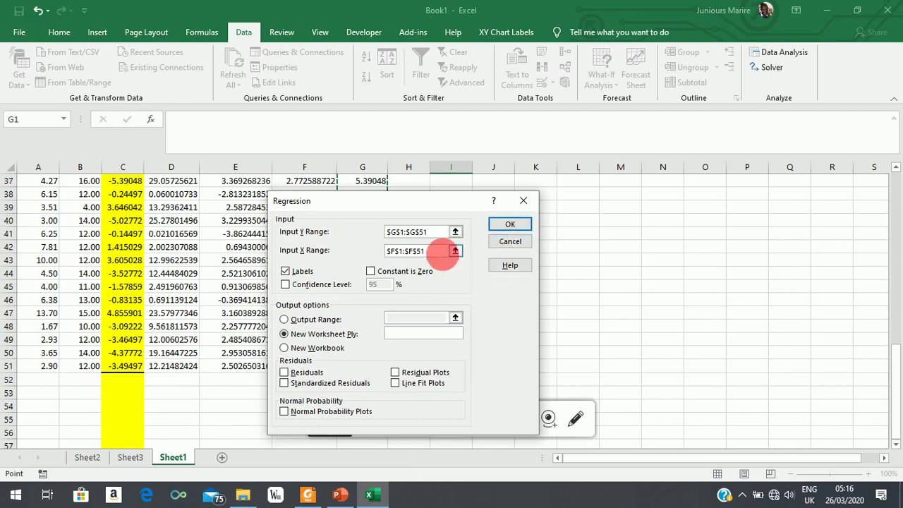
Set the regression's X range to the Educ data in B1:B51 and run it with labels, output to a new worksheet
{"action": "left_click", "coordinate": [459, 252]}
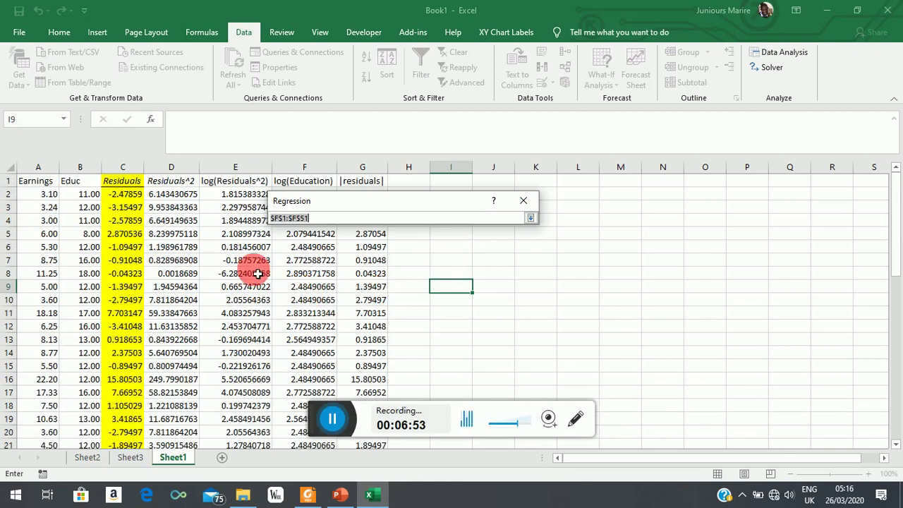
{"action": "left_click_drag", "start_coordinate": [75, 187], "coordinate": [95, 426]}
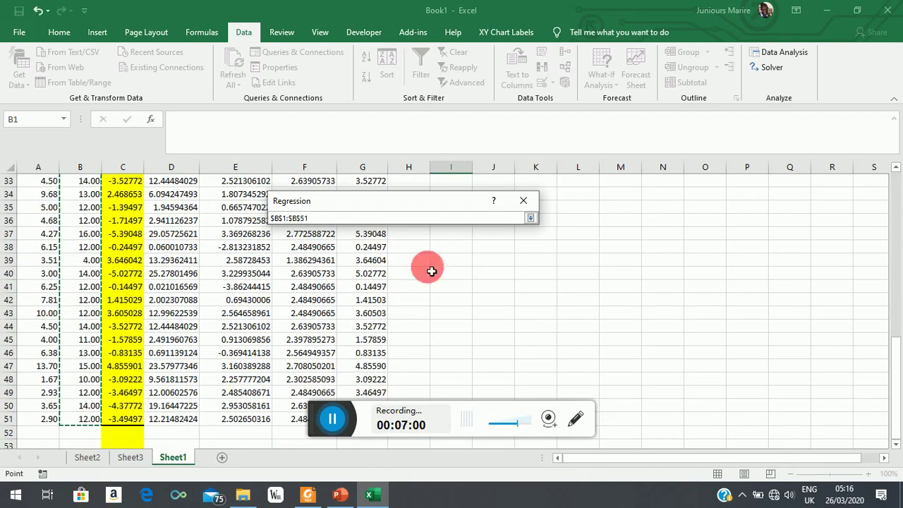
{"action": "left_click", "coordinate": [530, 217]}
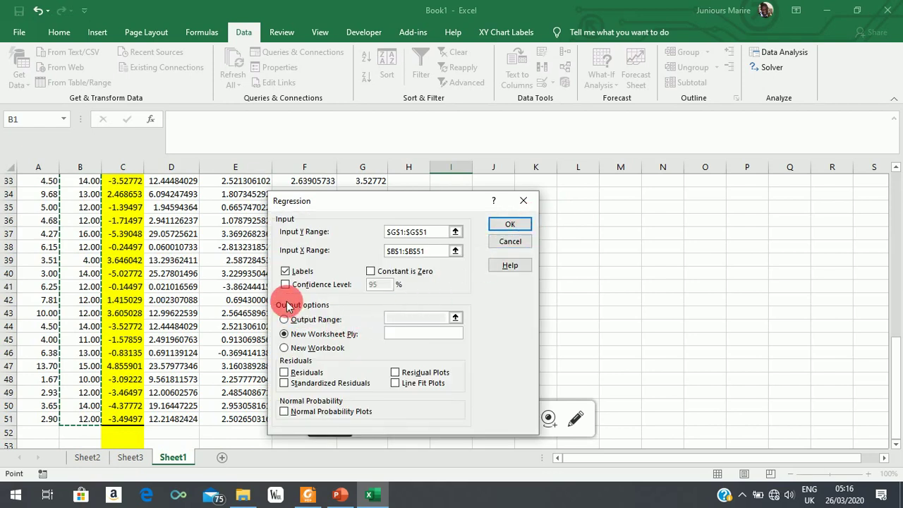
{"action": "left_click", "coordinate": [506, 224]}
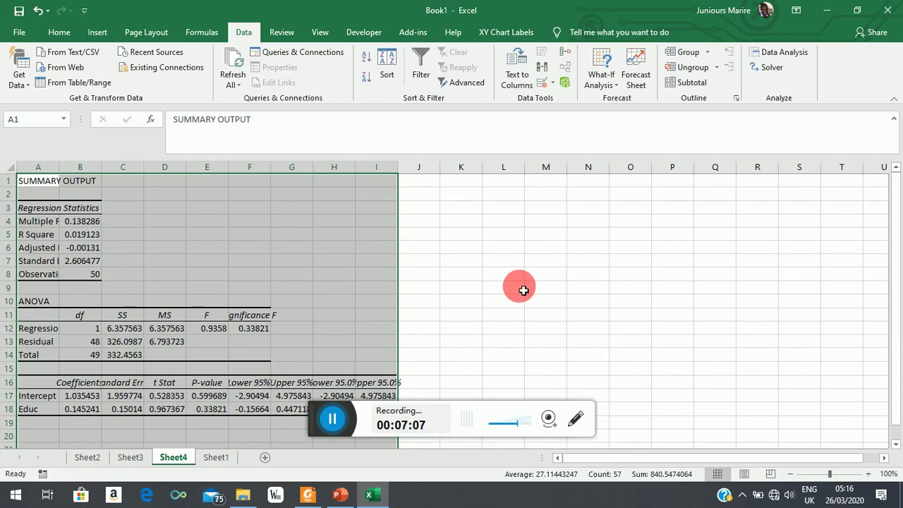
Highlight the Educ row's coefficient, t Stat and P-value in the regression output with yellow fill
{"action": "left_click", "coordinate": [80, 416]}
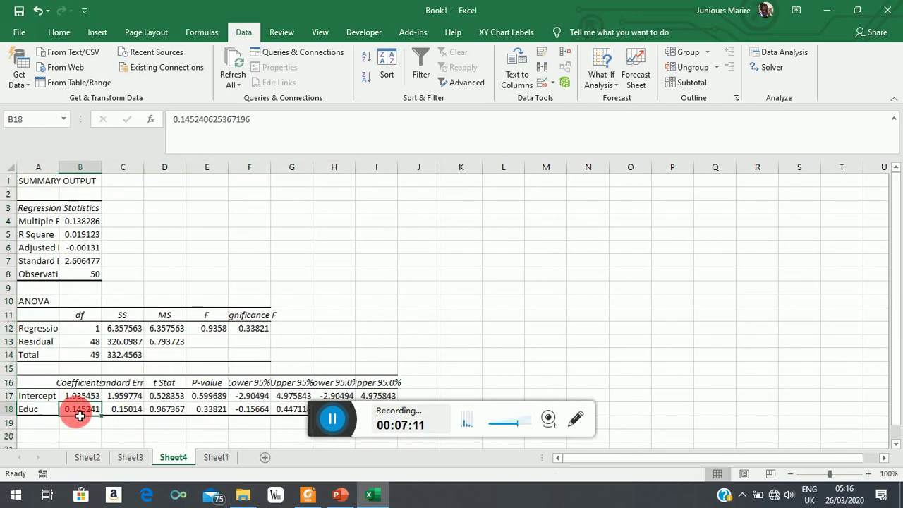
{"action": "left_click", "coordinate": [59, 33]}
{"action": "left_click", "coordinate": [207, 77]}
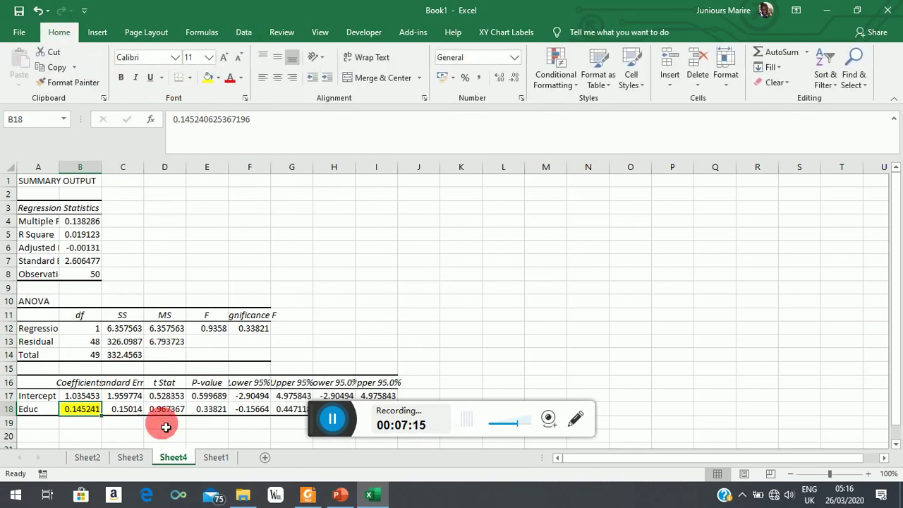
{"action": "left_click", "coordinate": [169, 410]}
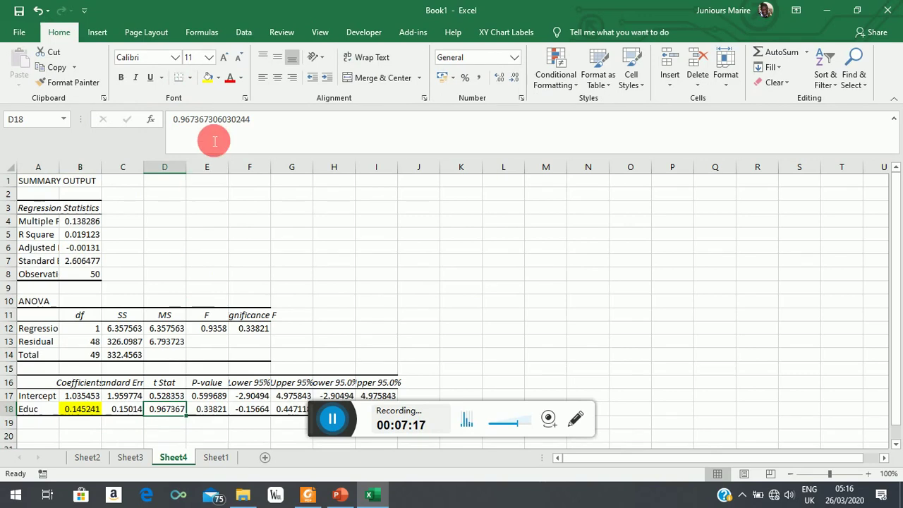
{"action": "left_click", "coordinate": [208, 77]}
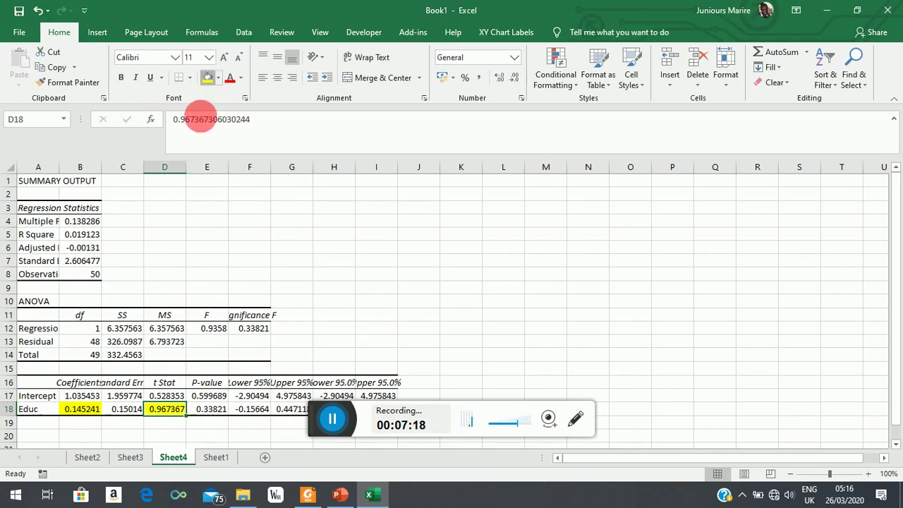
{"action": "left_click", "coordinate": [213, 409]}
{"action": "left_click", "coordinate": [209, 77]}
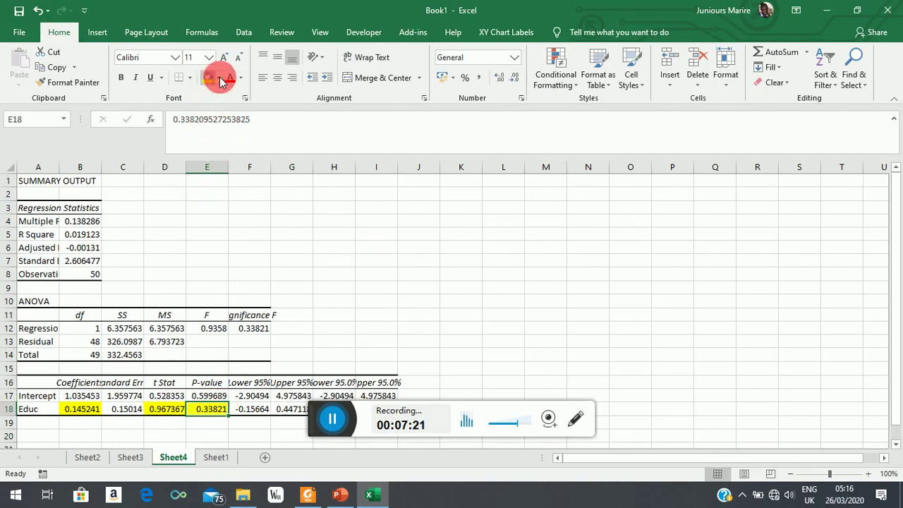
Format the Educ row's P-value in the regression output as a percentage
{"action": "left_click", "coordinate": [466, 79]}
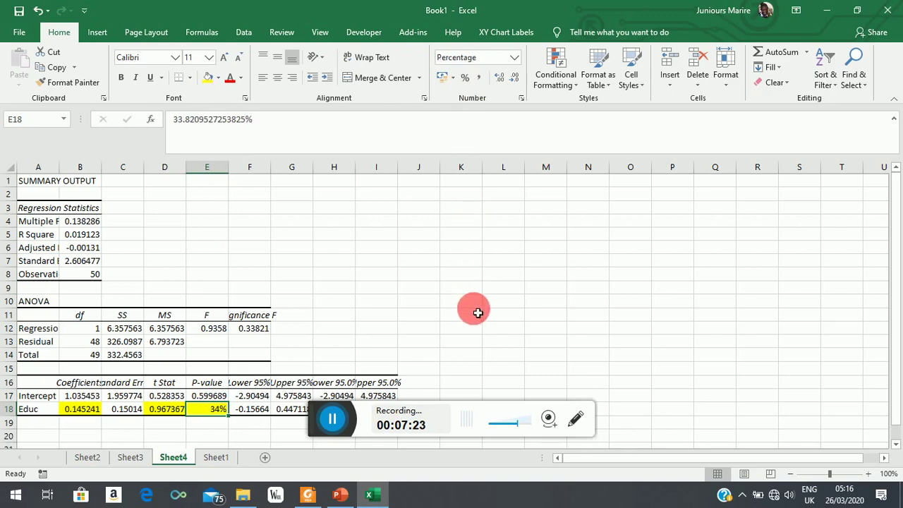
{"action": "left_click", "coordinate": [485, 313]}
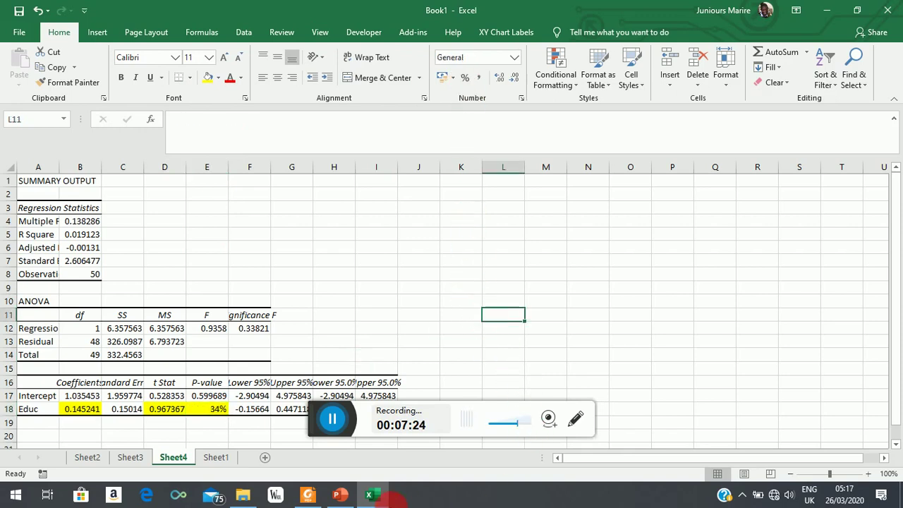
Switch to PowerPoint and add "or variance of error term is homoscedastic" to the null hypothesis and "or error variance is heteroscedastic" to the alternative
{"action": "left_click", "coordinate": [340, 495]}
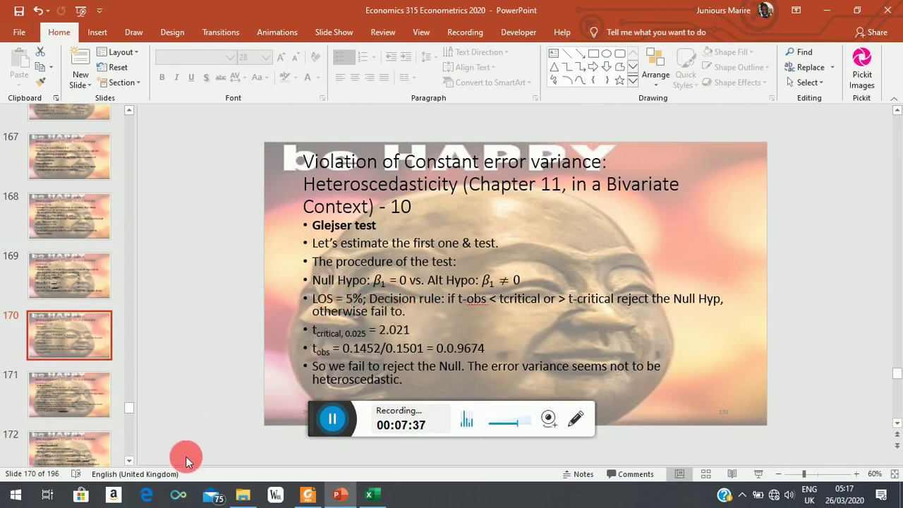
{"action": "left_click", "coordinate": [375, 495]}
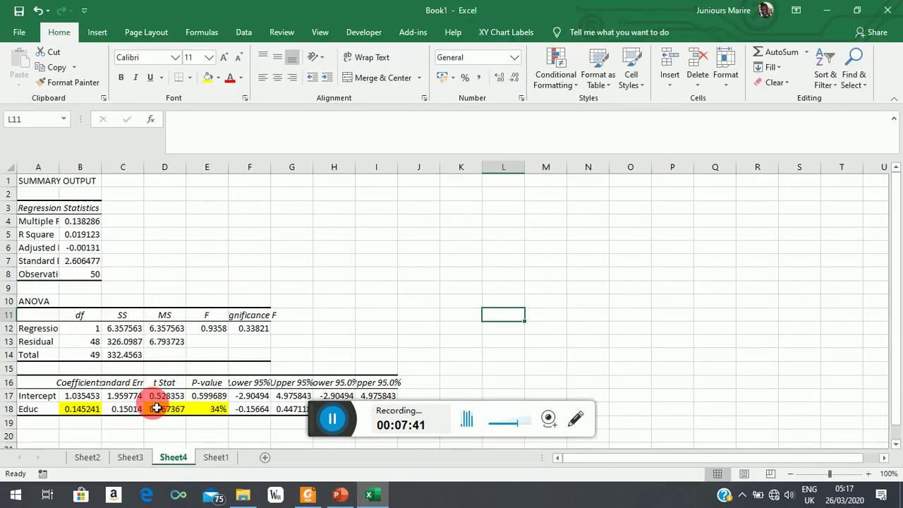
{"action": "left_click", "coordinate": [339, 495]}
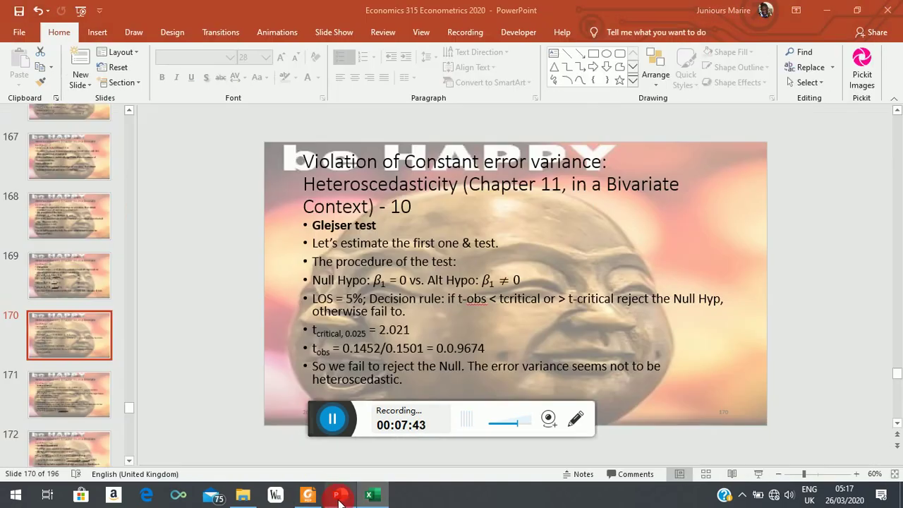
{"action": "left_click", "coordinate": [415, 284]}
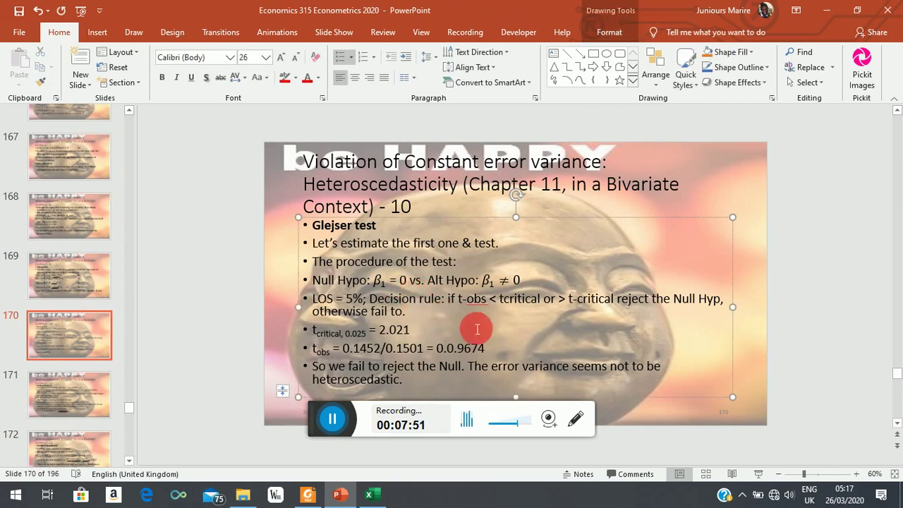
{"action": "type", "text": "or varianc"}
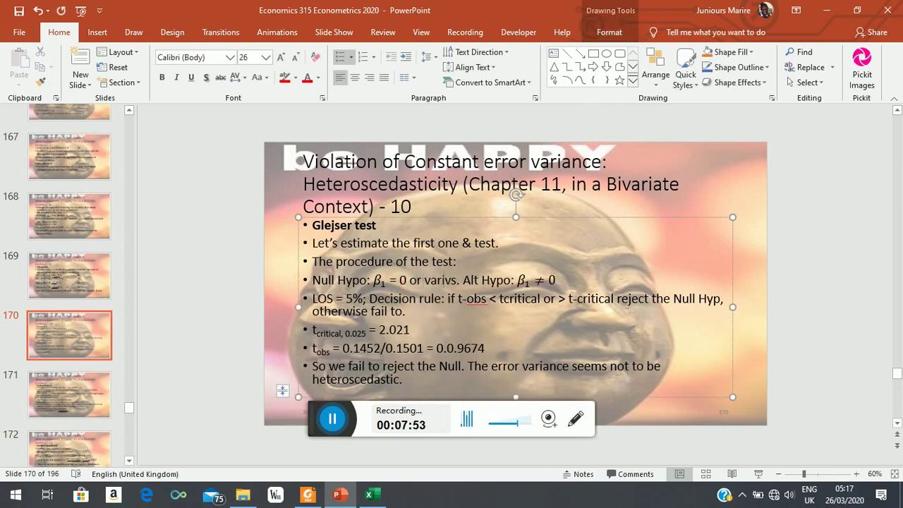
{"action": "type", "text": "e of error te"}
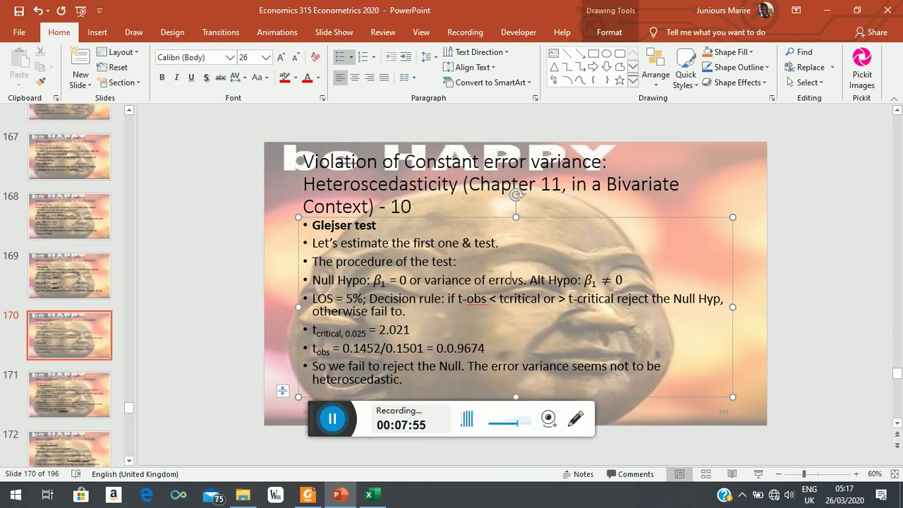
{"action": "type", "text": "rm is h"}
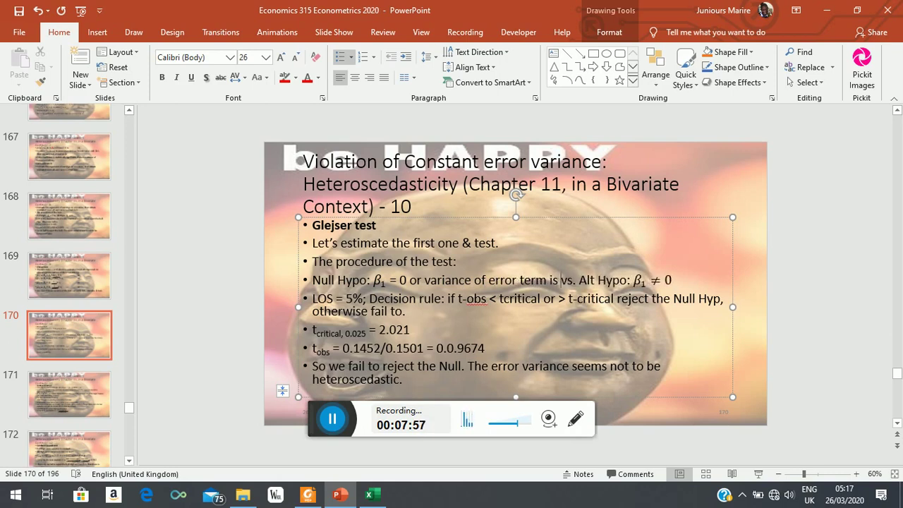
{"action": "type", "text": "omoscedastic"}
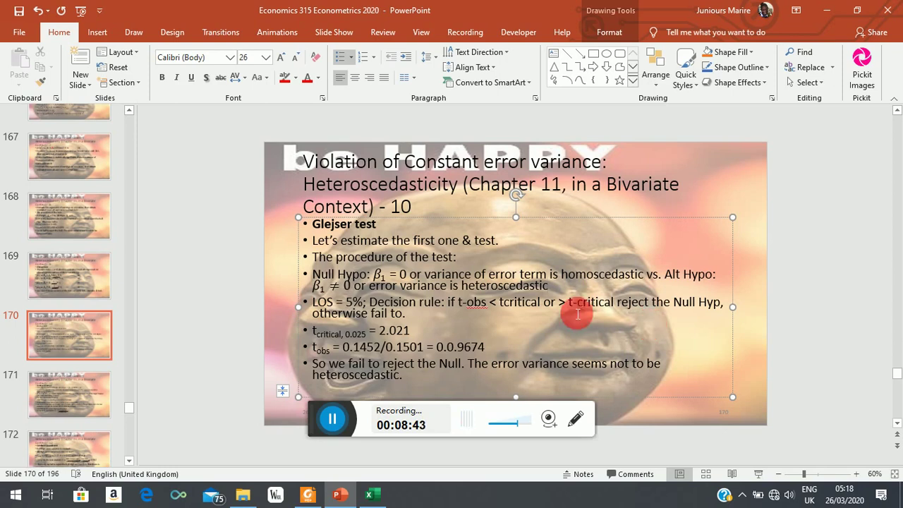
Compare the Educ row of the Excel regression output with the Glejser test hypotheses on the PowerPoint slide
{"action": "left_click", "coordinate": [343, 496]}
{"action": "left_click", "coordinate": [344, 495]}
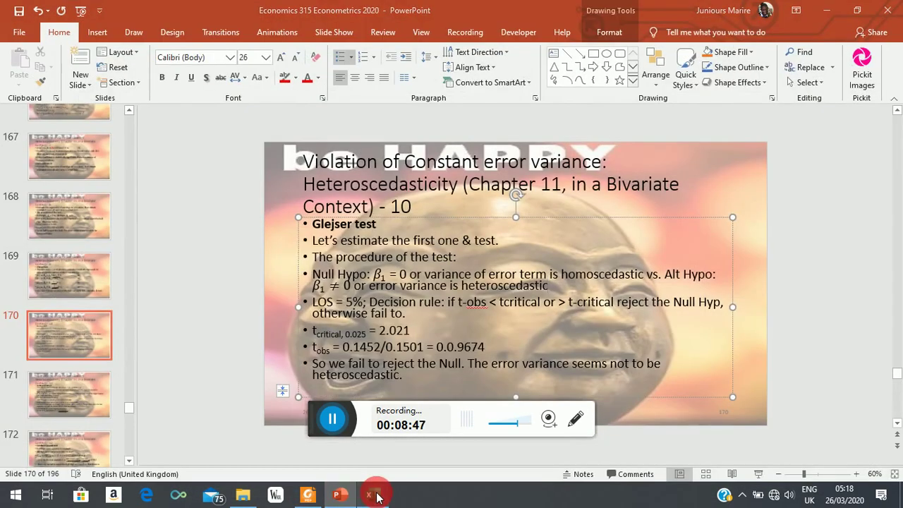
{"action": "left_click", "coordinate": [370, 494]}
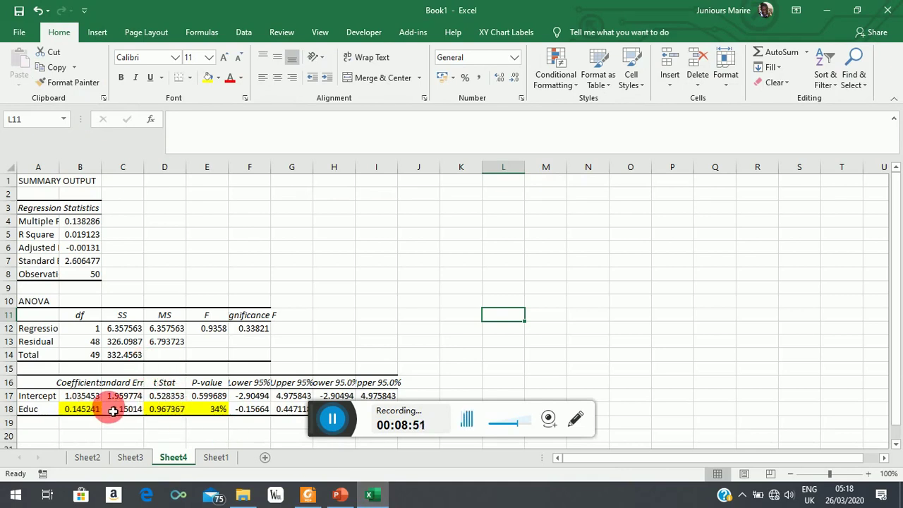
{"action": "left_click", "coordinate": [344, 494]}
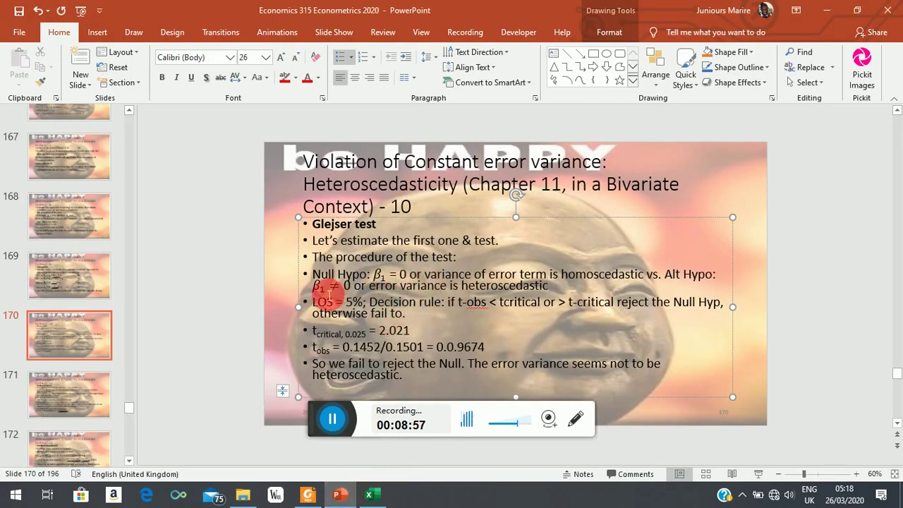
{"action": "left_click", "coordinate": [329, 286]}
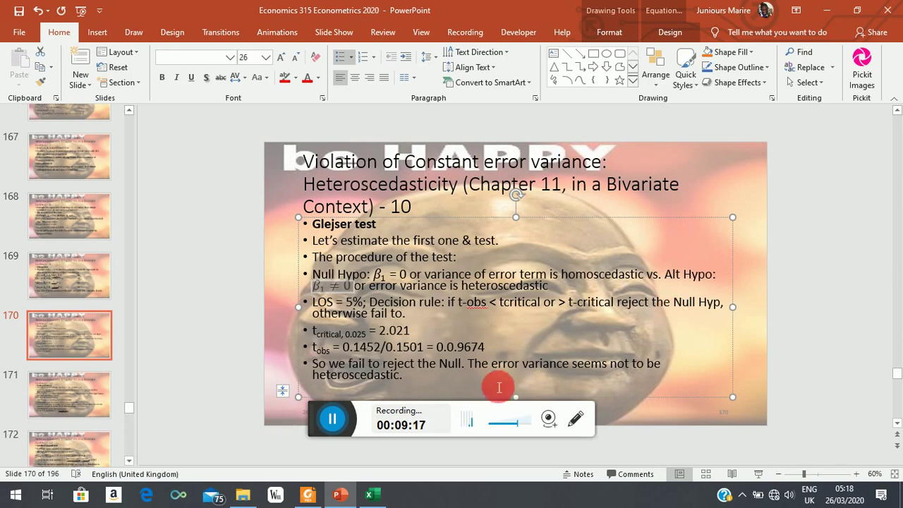
Switch to Excel and enter the significance levels 10%, 5% and 1% in cells K8, L8 and M8 of Sheet4
{"action": "left_click", "coordinate": [372, 496]}
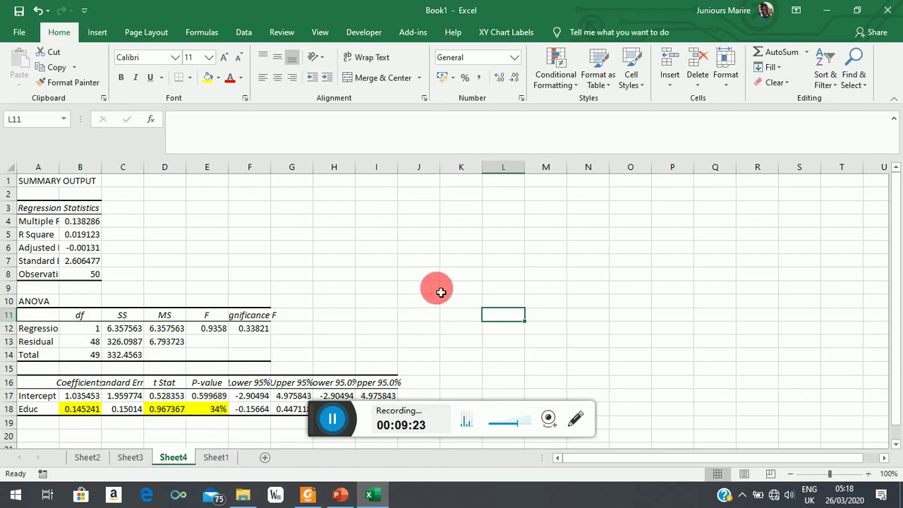
{"action": "left_click", "coordinate": [456, 275]}
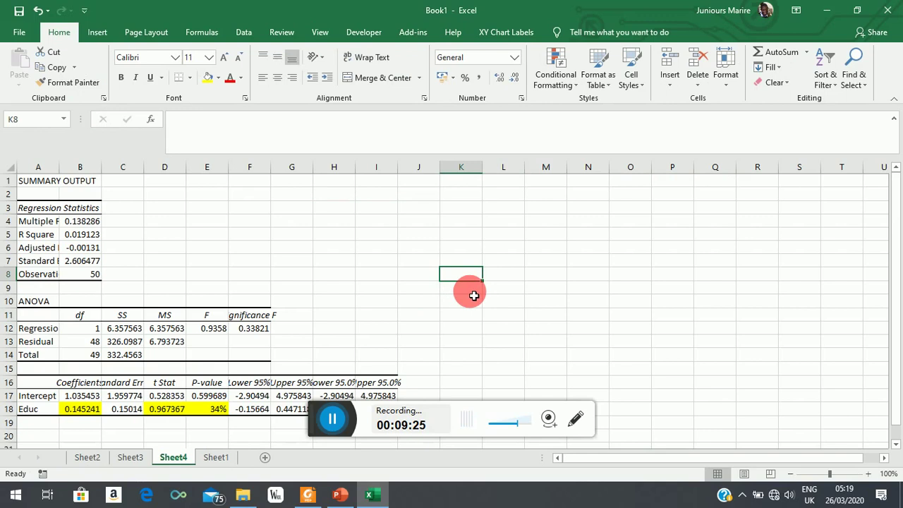
{"action": "type", "text": "10"}
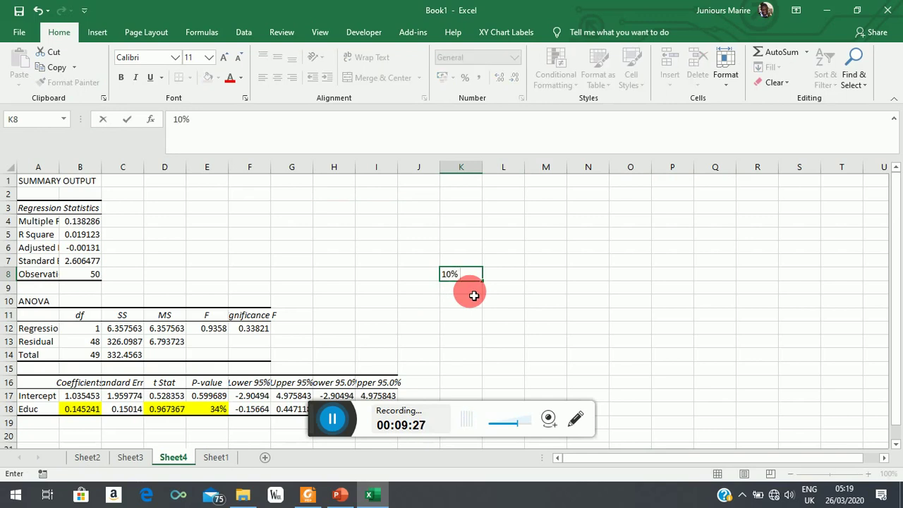
{"action": "type", "text": "%"}
{"action": "left_click", "coordinate": [514, 275]}
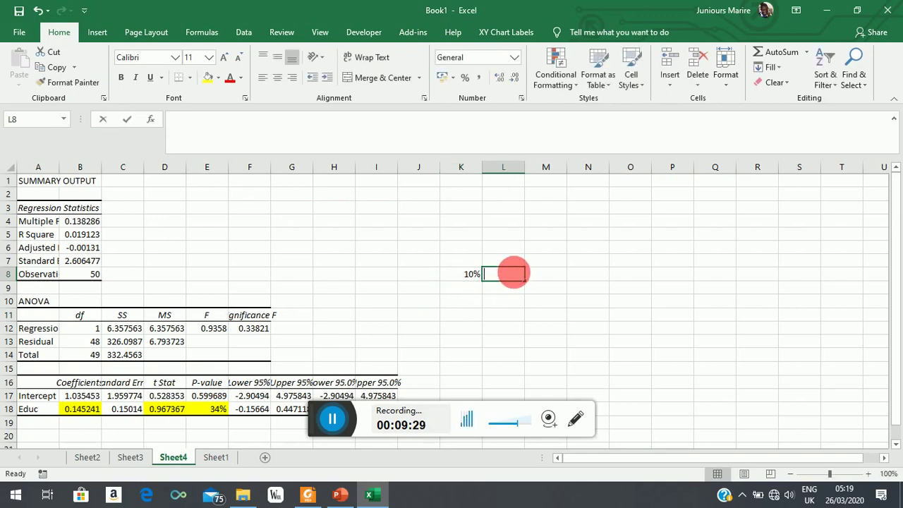
{"action": "type", "text": "5%"}
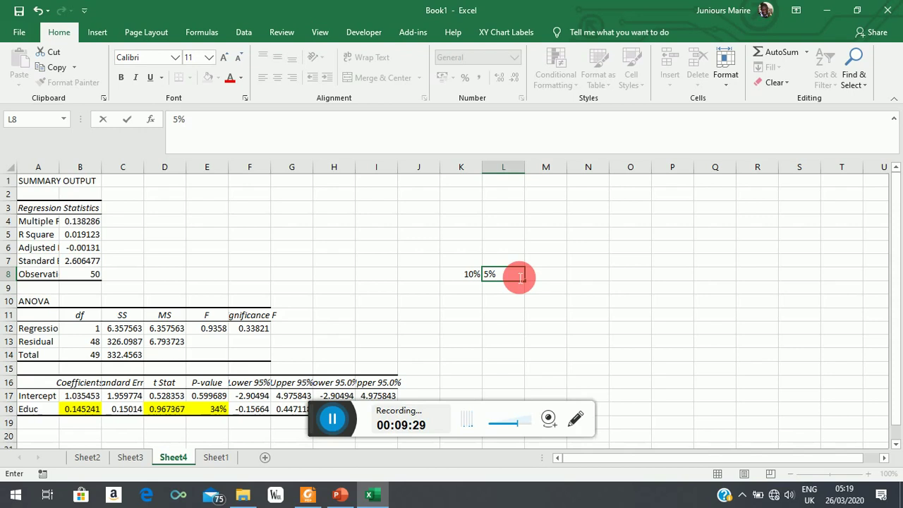
{"action": "left_click", "coordinate": [557, 276]}
{"action": "type", "text": "1"}
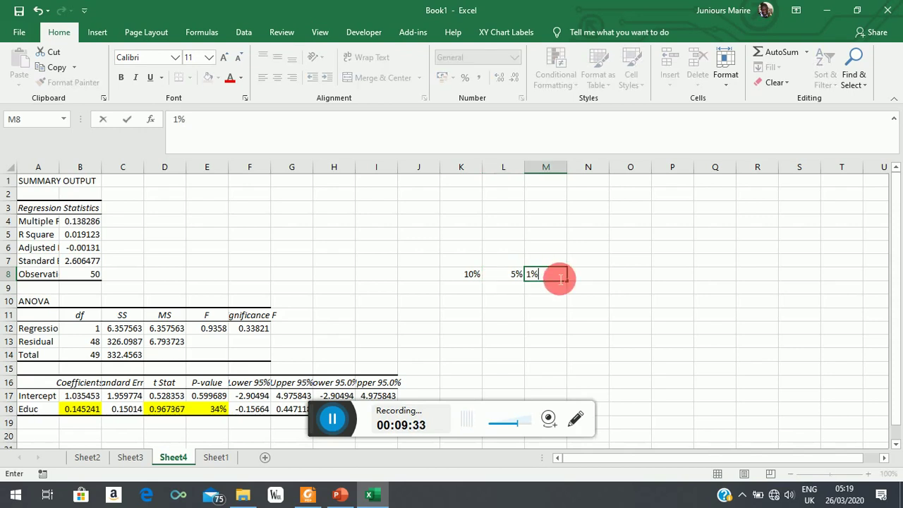
{"action": "left_click", "coordinate": [560, 285]}
{"action": "left_click", "coordinate": [560, 276]}
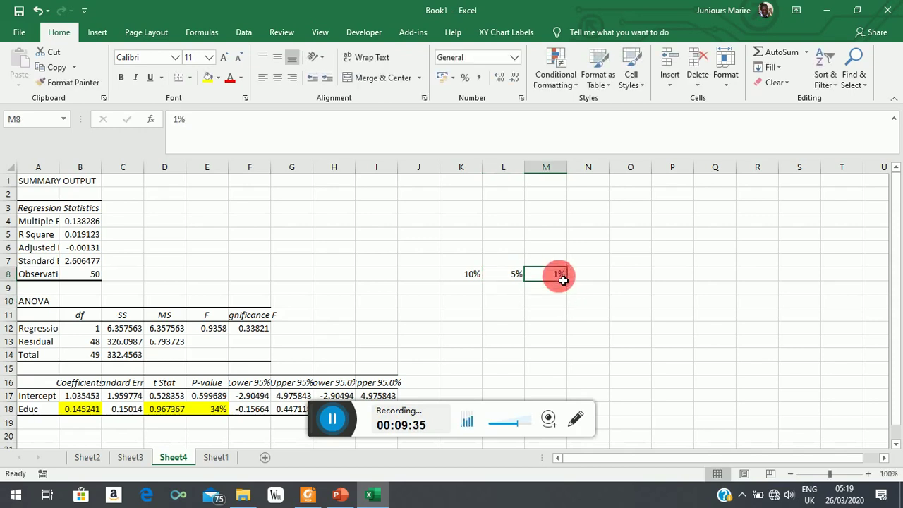
Highlight the 5% significance level in L8 with yellow fill
{"action": "left_click", "coordinate": [474, 276]}
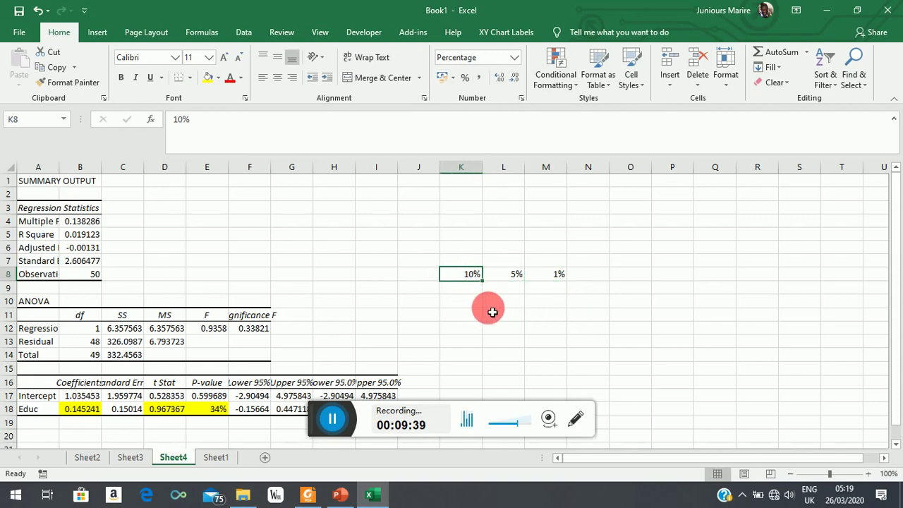
{"action": "left_click", "coordinate": [518, 277]}
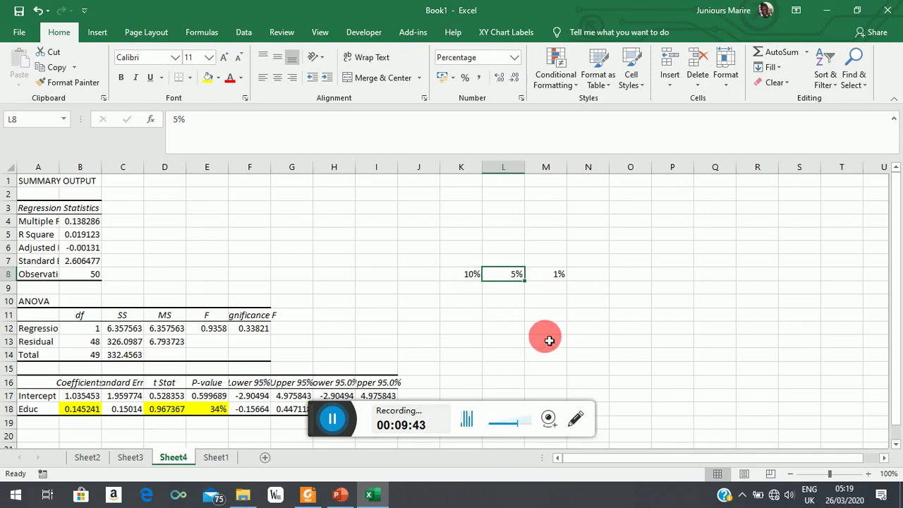
{"action": "left_click", "coordinate": [207, 79]}
{"action": "left_click", "coordinate": [409, 302]}
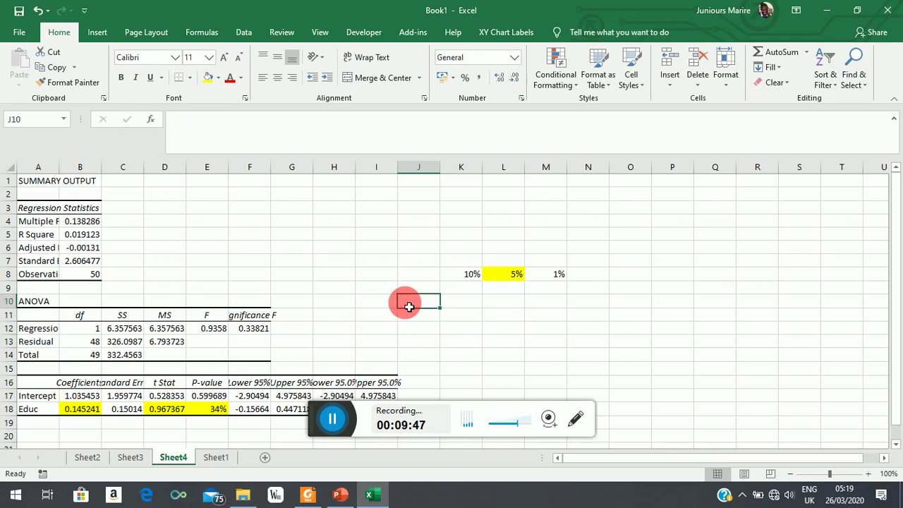
Examine the Educ row's P-value, coefficient and t Stat, and the Intercept coefficient in the regression output
{"action": "left_click", "coordinate": [215, 411]}
{"action": "key", "text": "ctrl+shift+5"}
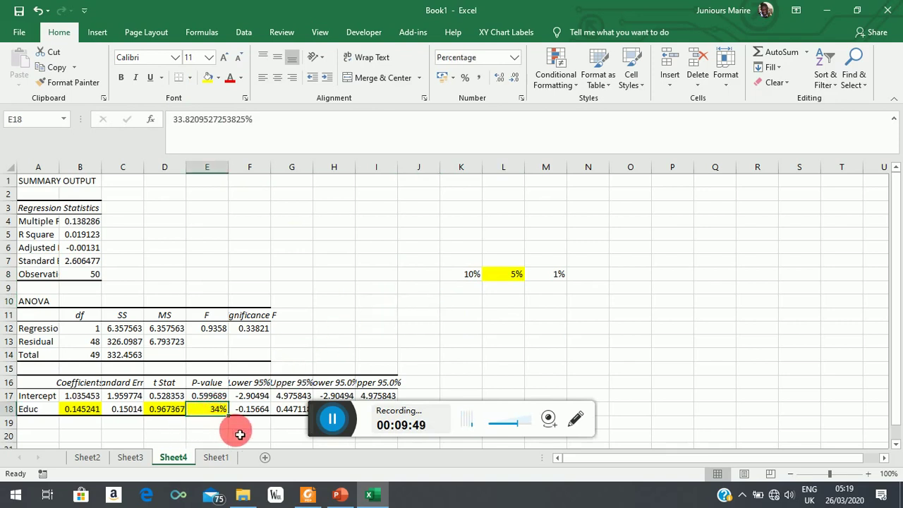
{"action": "left_click", "coordinate": [82, 414]}
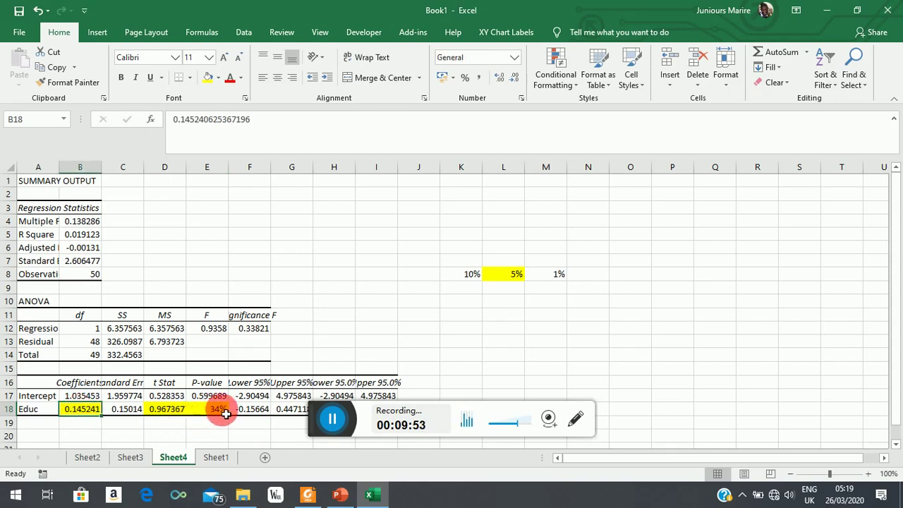
{"action": "left_click", "coordinate": [167, 411]}
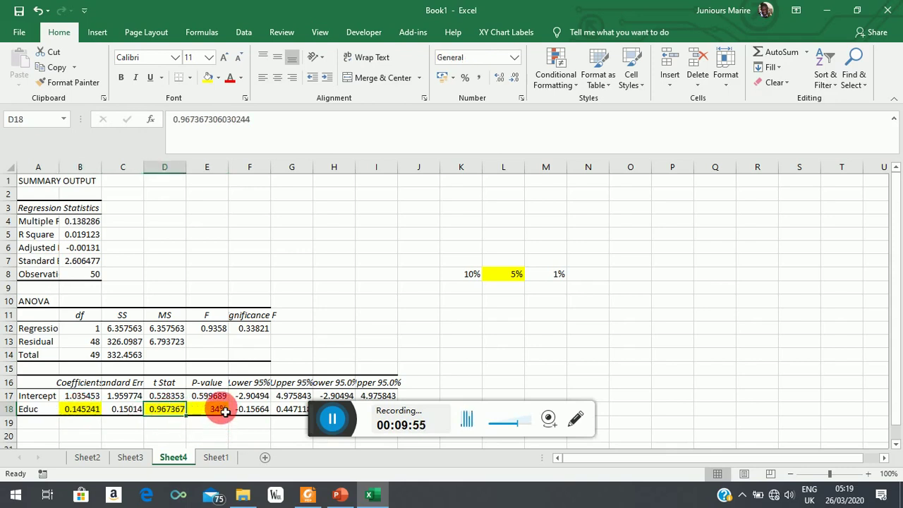
{"action": "left_click", "coordinate": [223, 411]}
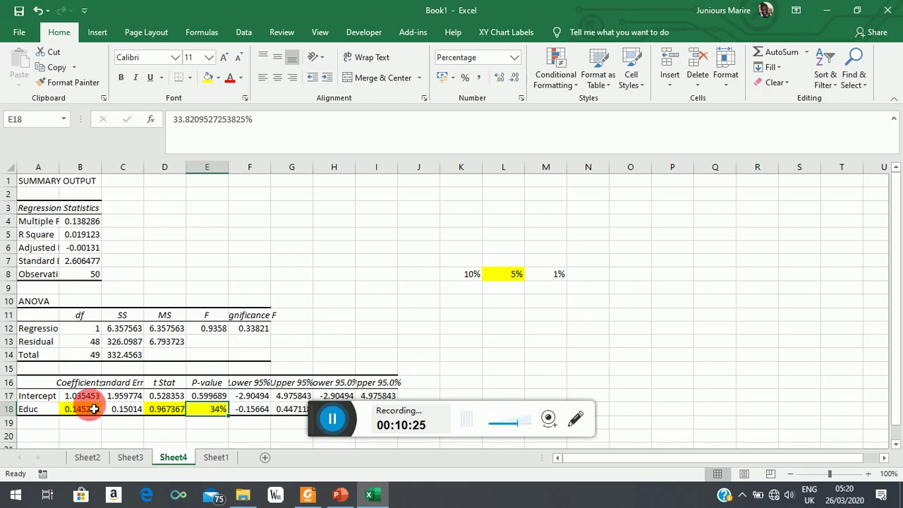
{"action": "left_click", "coordinate": [81, 396]}
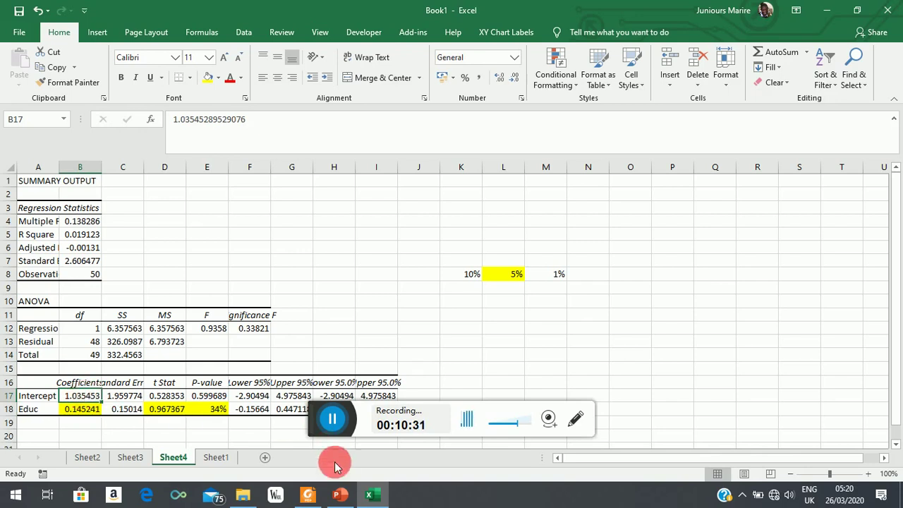
Review the decision rule on the PowerPoint slide, and check the log(Education) P-value on Sheet3 in Excel
{"action": "left_click", "coordinate": [341, 494]}
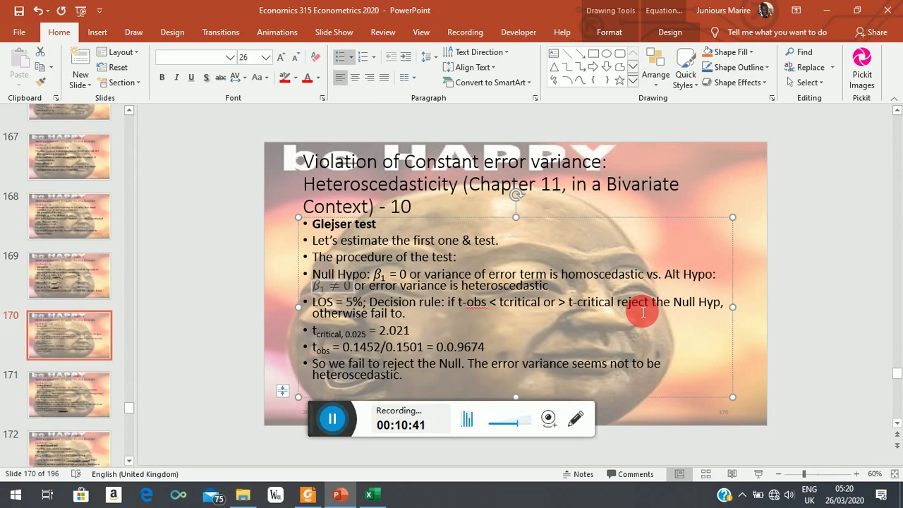
{"action": "left_click", "coordinate": [370, 495]}
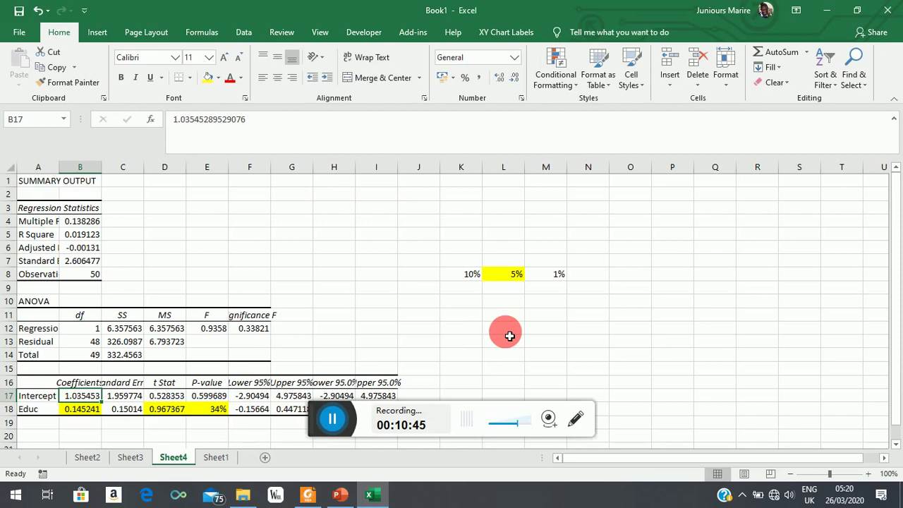
{"action": "left_click", "coordinate": [132, 457]}
{"action": "left_click", "coordinate": [219, 368]}
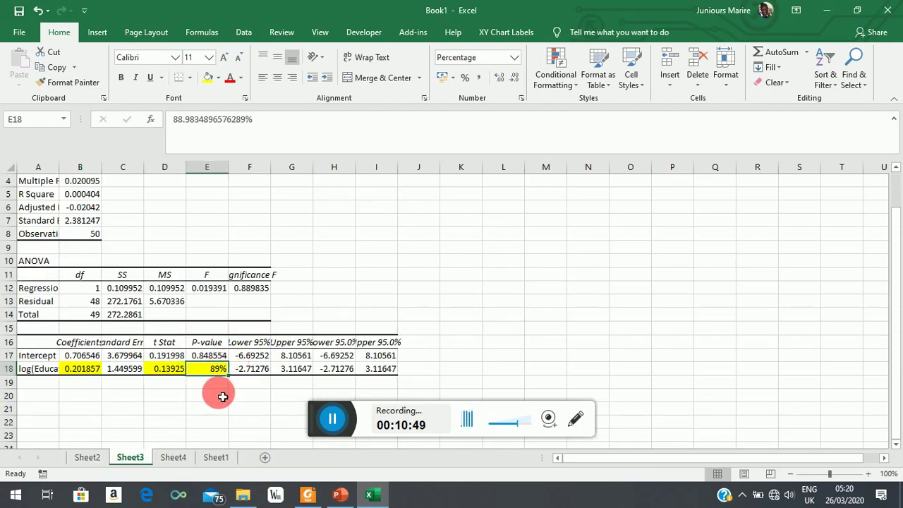
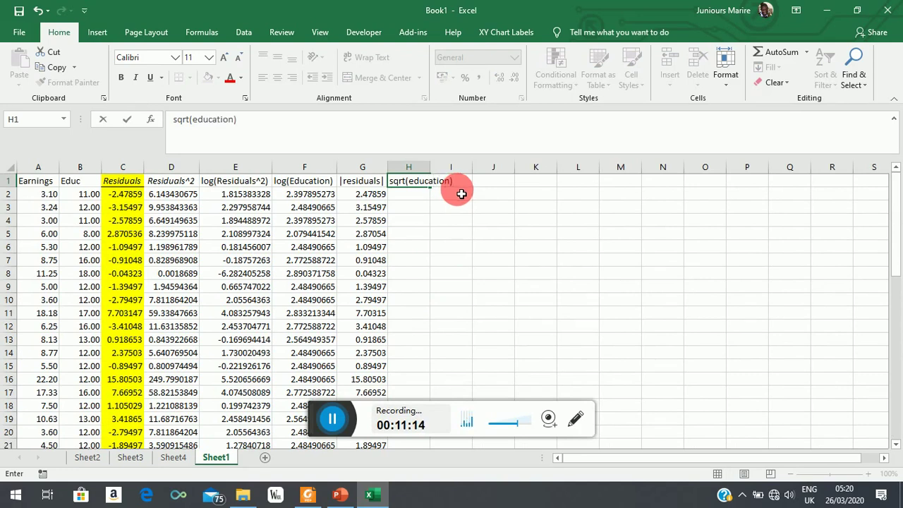
Enter the header sqrt(education) in H1 of Sheet1 and fit column H to its contents
{"action": "left_click", "coordinate": [439, 220]}
{"action": "double_click", "coordinate": [430, 166]}
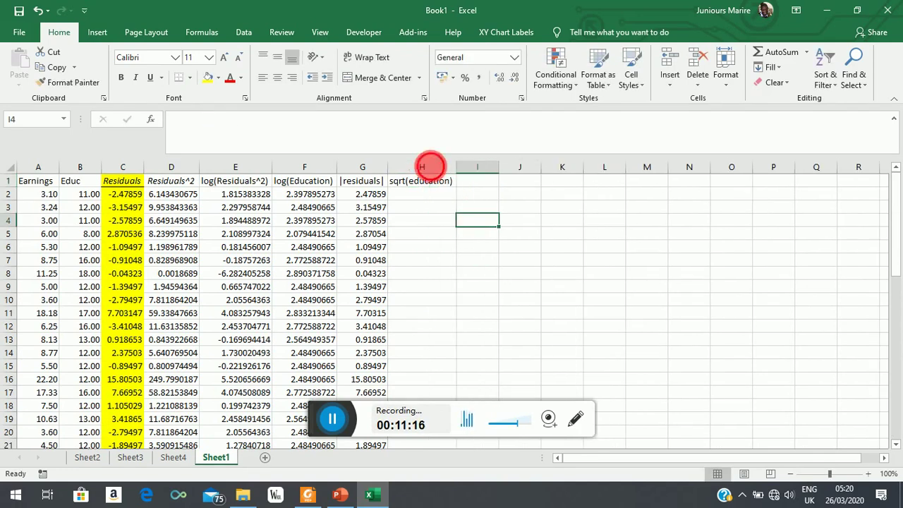
{"action": "left_click", "coordinate": [431, 166]}
{"action": "left_click", "coordinate": [417, 196]}
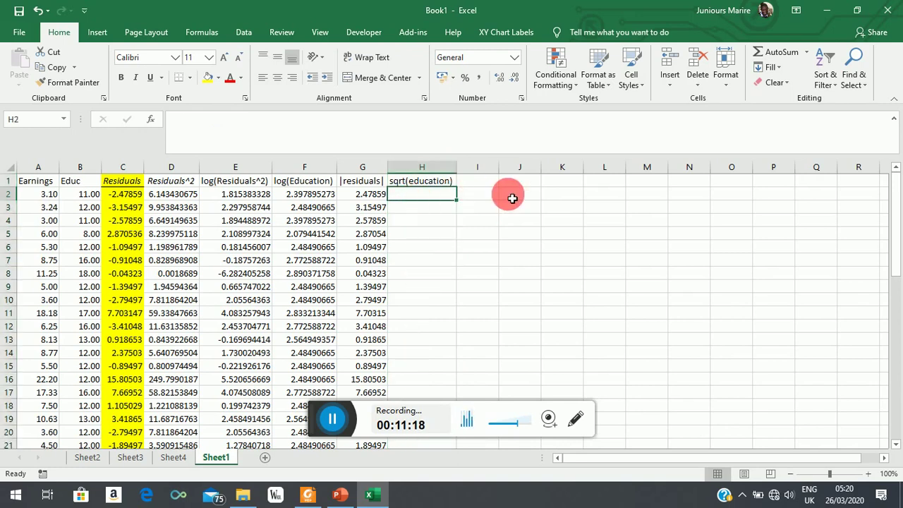
Calculate the square root of education in H2 with =SQRT(B2) and fill the formula down column H
{"action": "type", "text": "="}
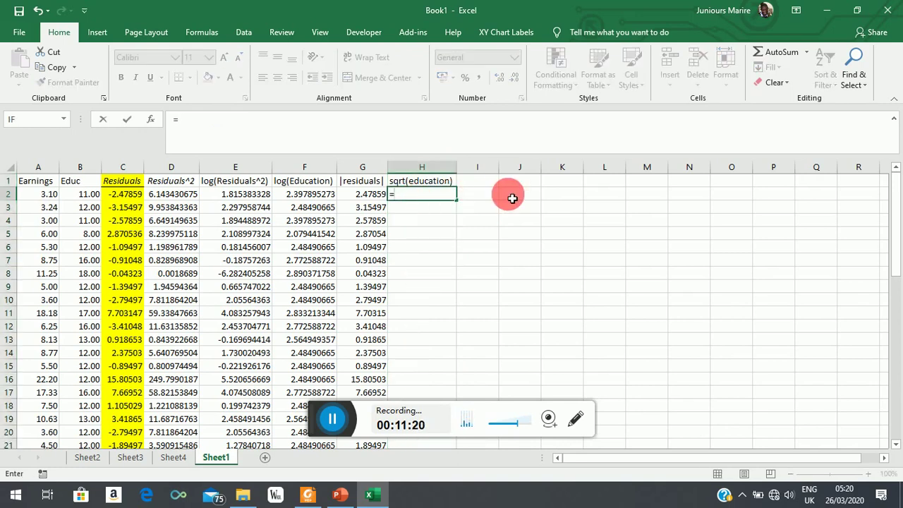
{"action": "type", "text": "sq"}
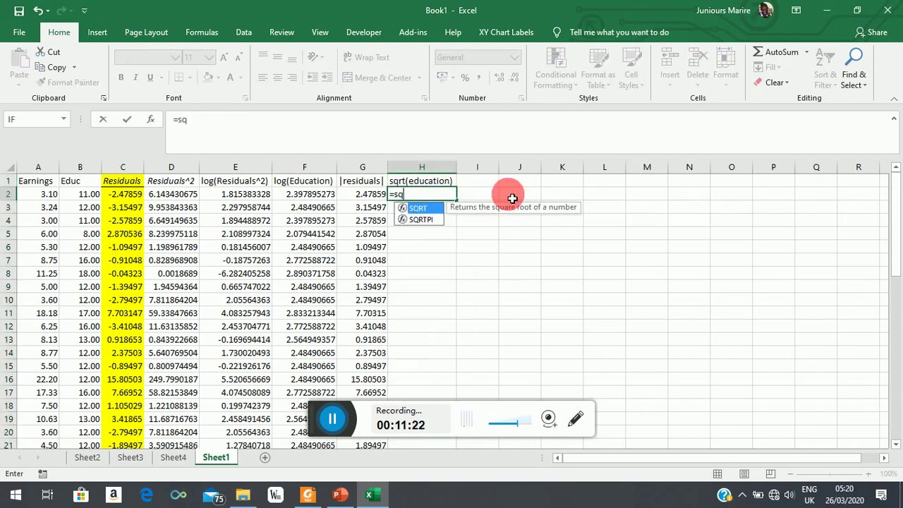
{"action": "double_click", "coordinate": [416, 208]}
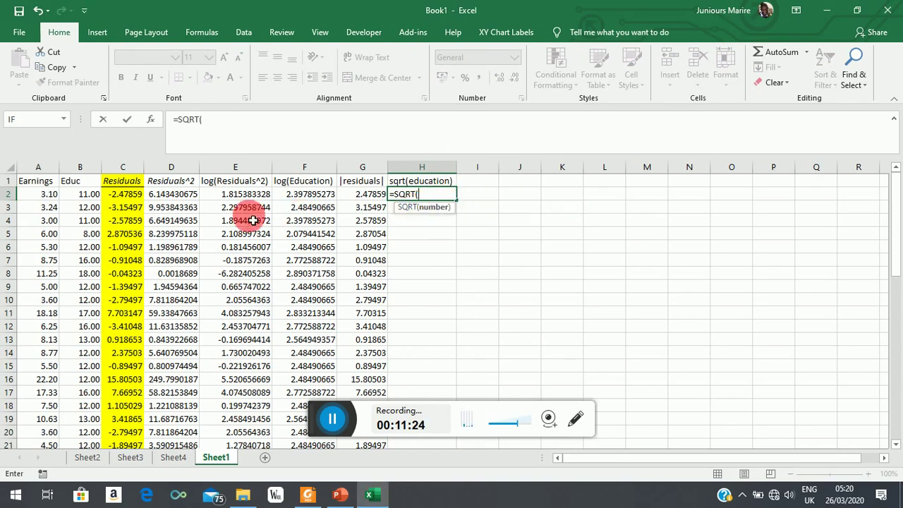
{"action": "left_click", "coordinate": [92, 196]}
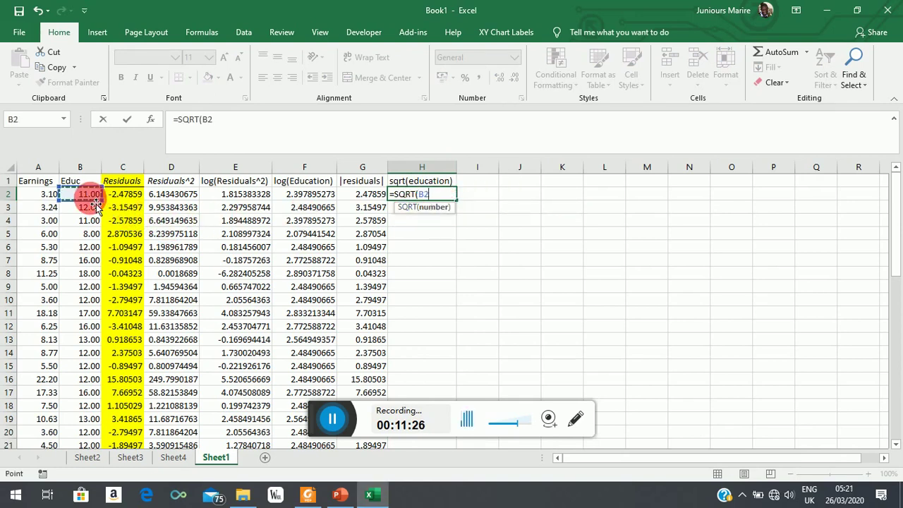
{"action": "type", "text": ")"}
{"action": "key", "text": "Return"}
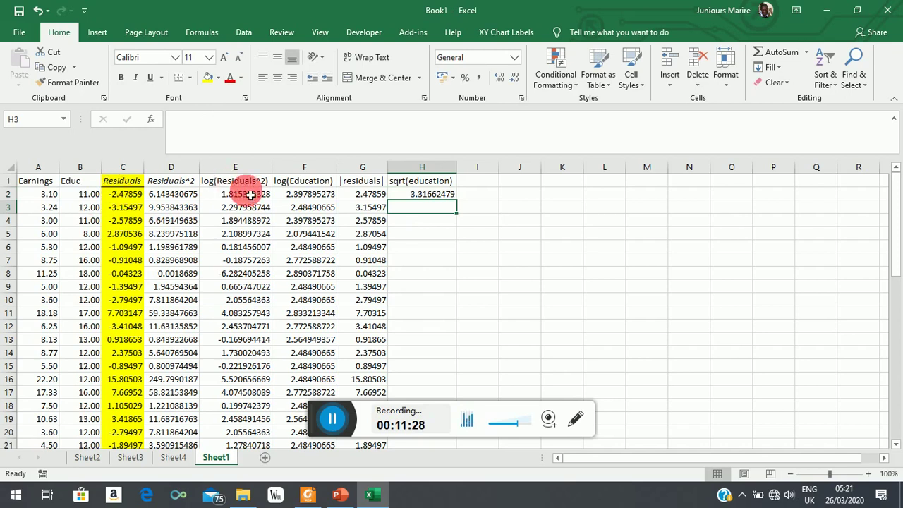
{"action": "left_click", "coordinate": [416, 195]}
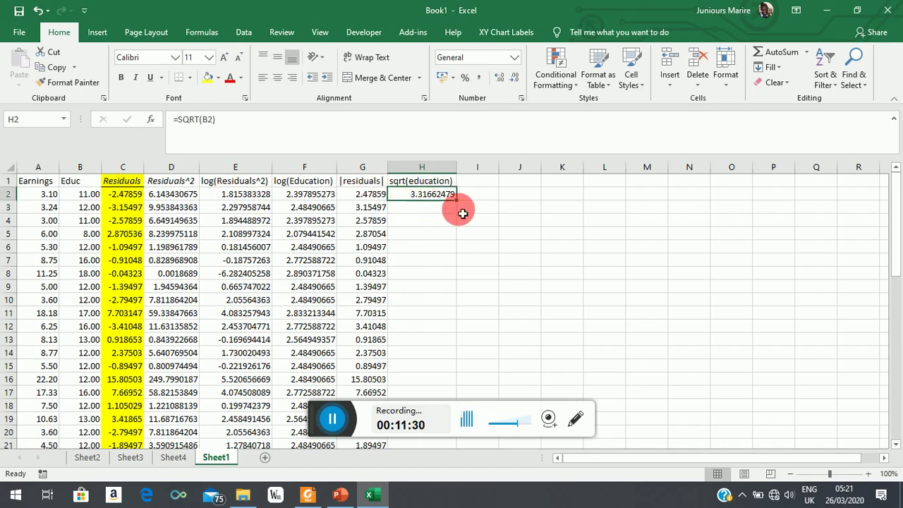
{"action": "double_click", "coordinate": [461, 205]}
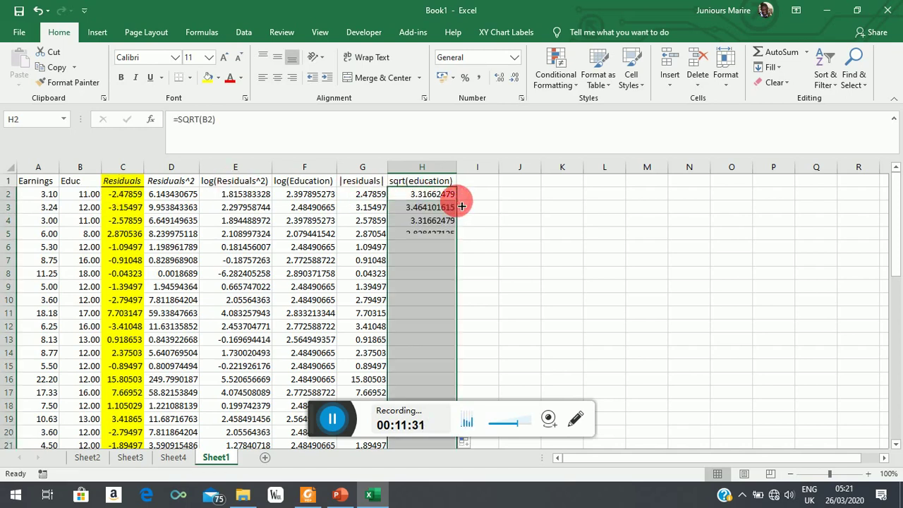
{"action": "left_click", "coordinate": [531, 277]}
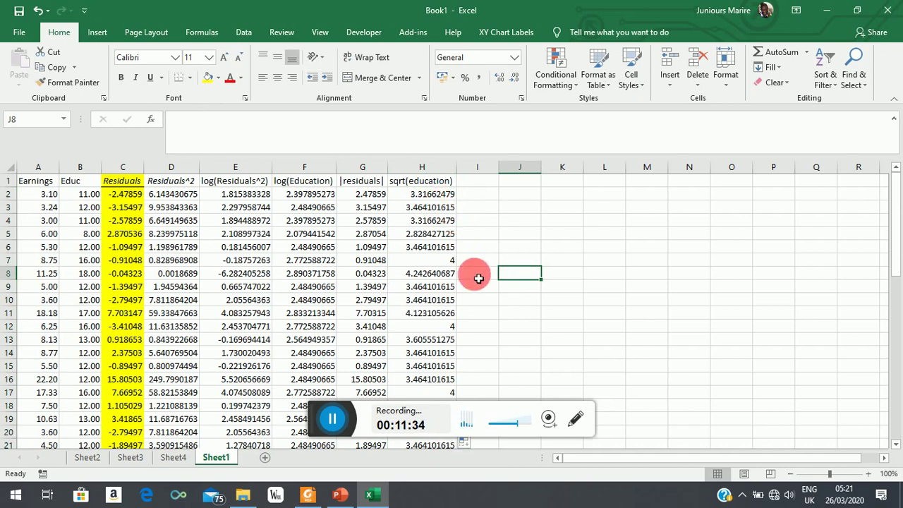
Run a regression of |residuals| on sqrt(education), using H1:H51 as the X range and sending the output to a new worksheet
{"action": "left_click", "coordinate": [244, 33]}
{"action": "left_click", "coordinate": [758, 53]}
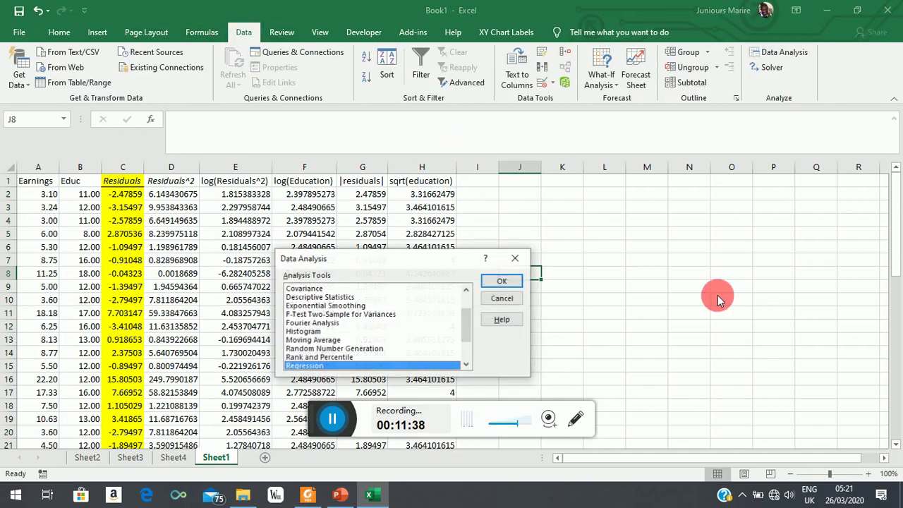
{"action": "left_click", "coordinate": [501, 280]}
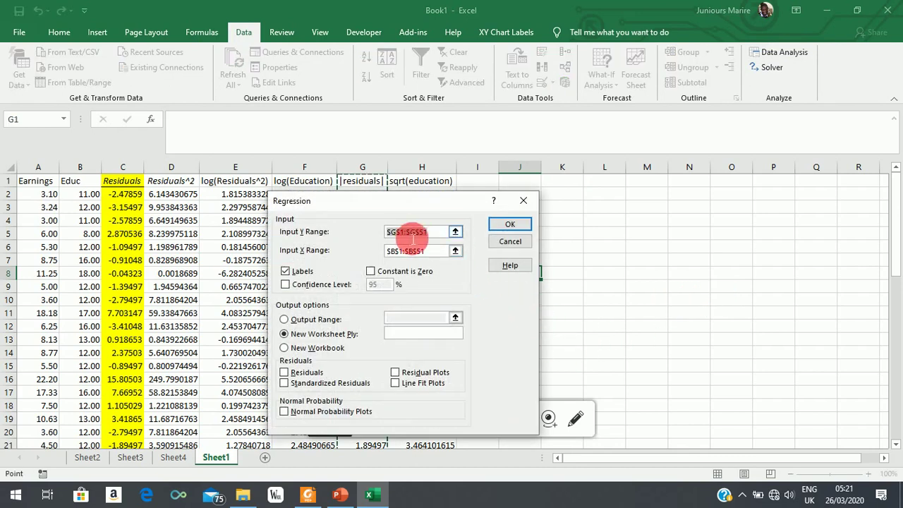
{"action": "left_click", "coordinate": [455, 250]}
{"action": "left_click_drag", "start_coordinate": [415, 182], "coordinate": [397, 375]}
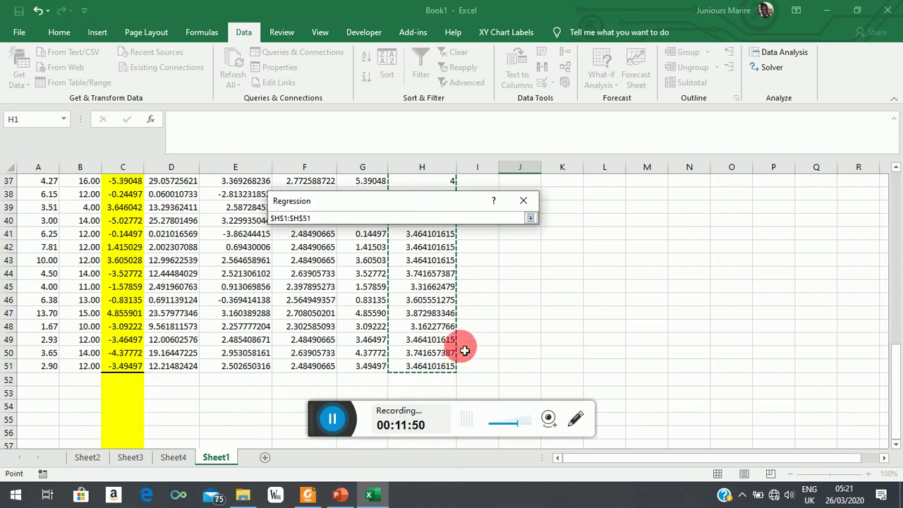
{"action": "left_click", "coordinate": [530, 219]}
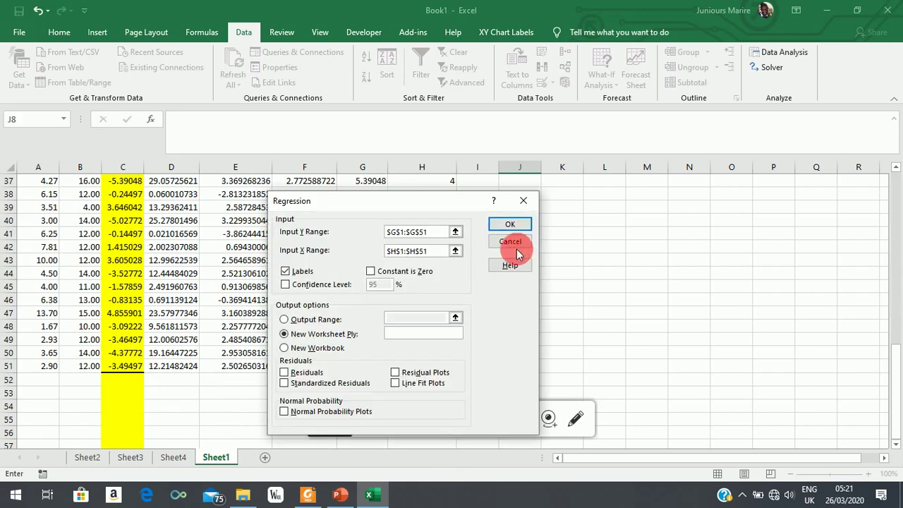
{"action": "left_click", "coordinate": [506, 224]}
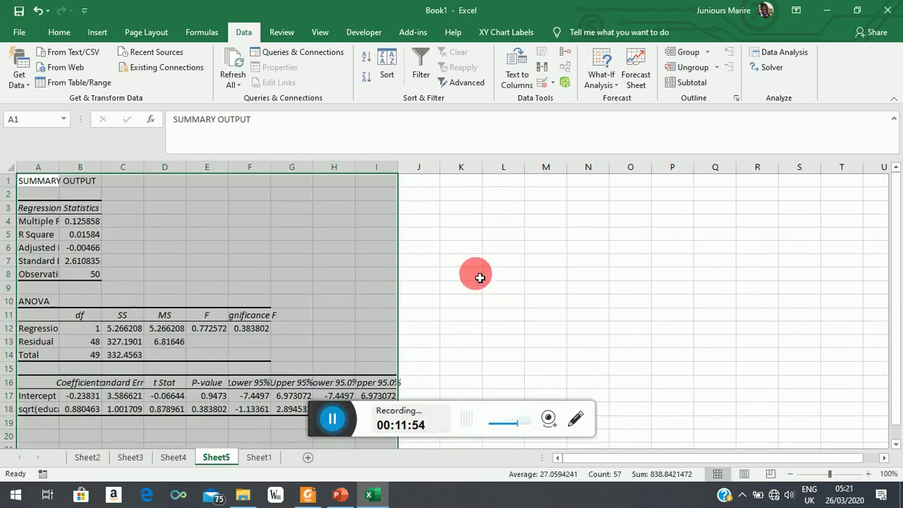
Format the sqrt(education) P-value in E18 of the regression output as a percentage
{"action": "left_click", "coordinate": [506, 299]}
{"action": "left_click", "coordinate": [207, 409]}
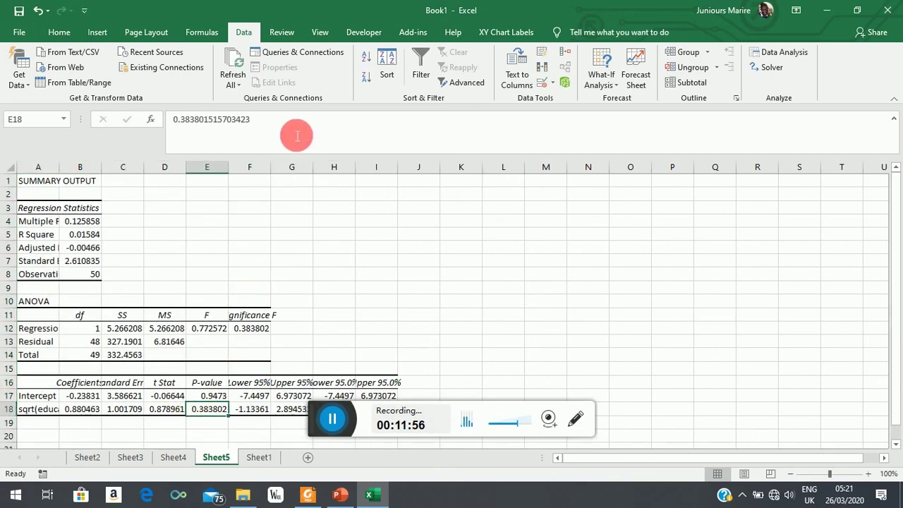
{"action": "left_click", "coordinate": [60, 34]}
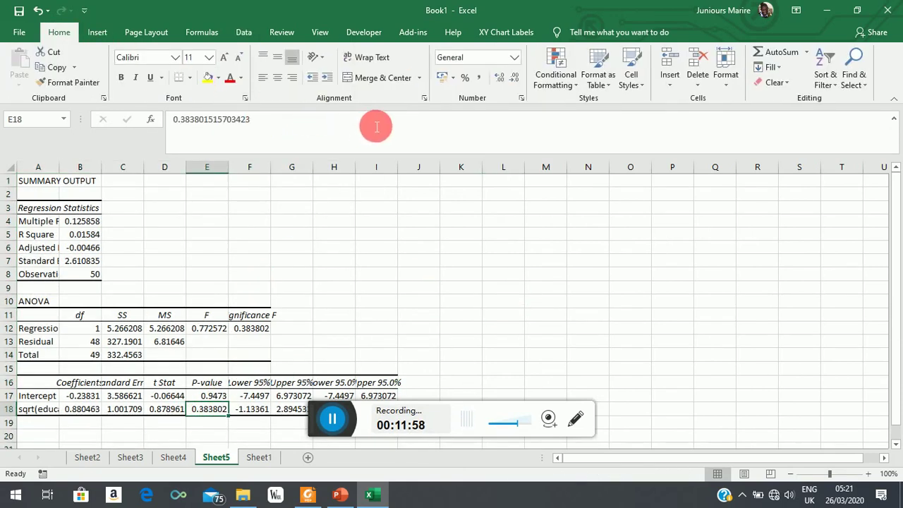
{"action": "left_click", "coordinate": [464, 78]}
{"action": "left_click", "coordinate": [629, 317]}
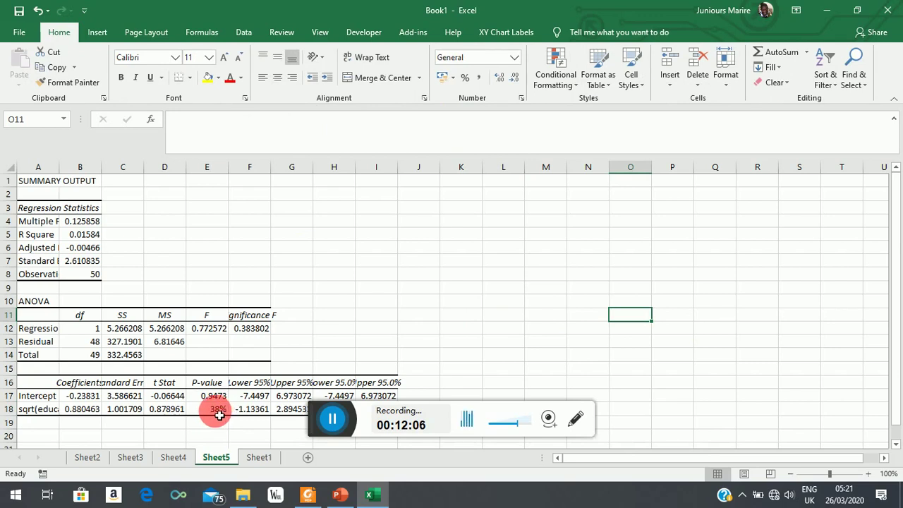
Check the sqrt(education) coefficient, consult the Glejser test slide in PowerPoint, and return to the Excel workbook
{"action": "left_click", "coordinate": [81, 409]}
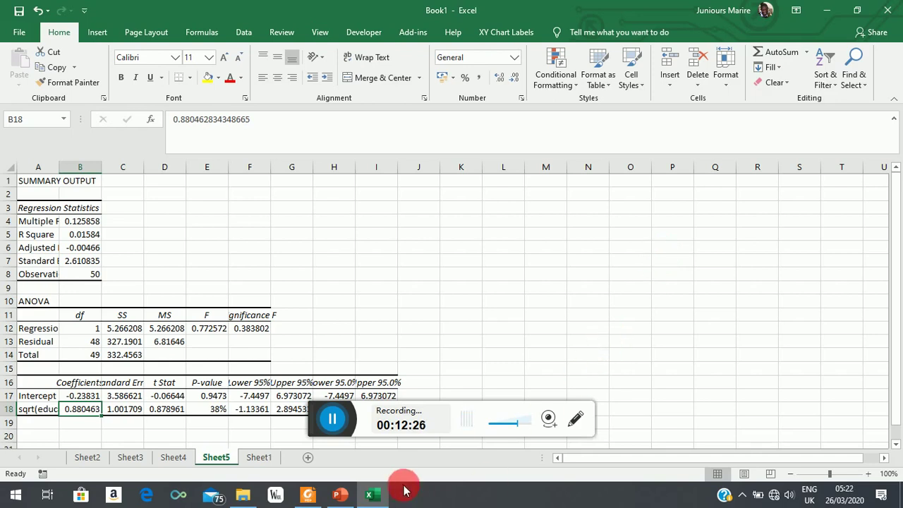
{"action": "left_click", "coordinate": [379, 495]}
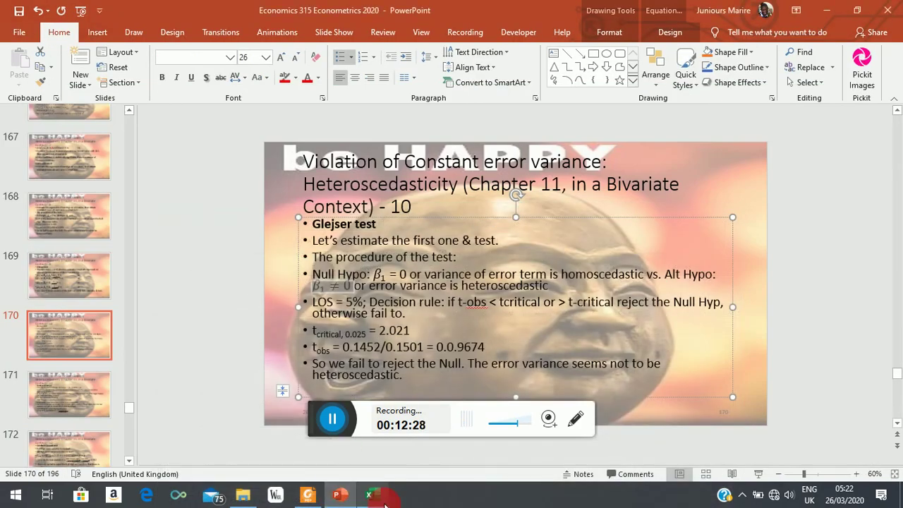
{"action": "left_click", "coordinate": [372, 493]}
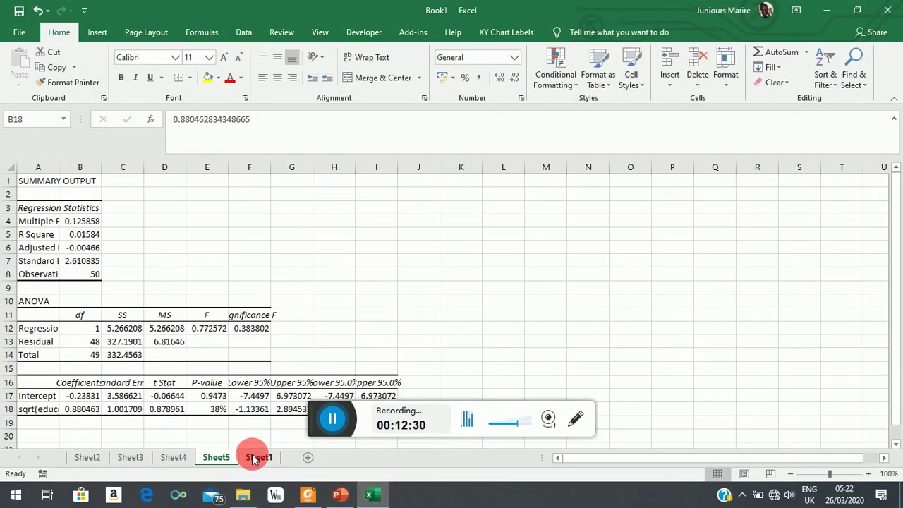
Enter the header 1/educa in I1 of Sheet1
{"action": "left_click", "coordinate": [253, 457]}
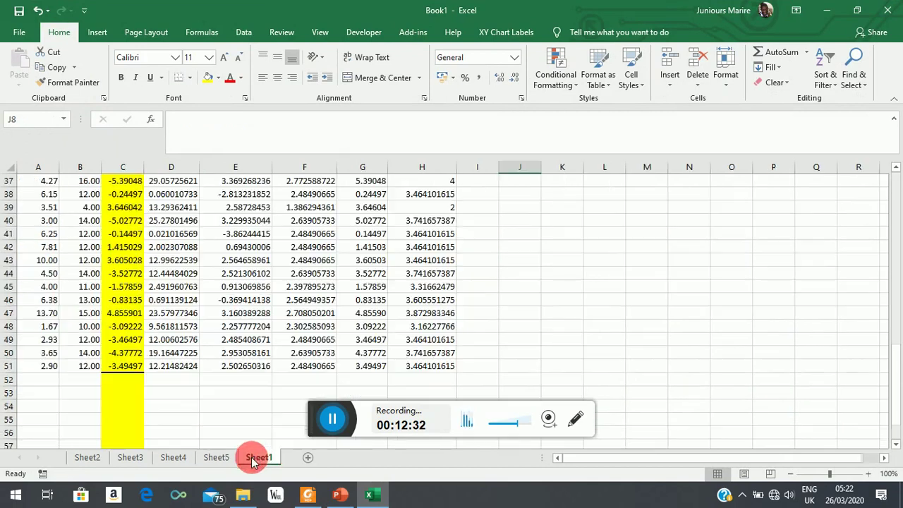
{"action": "scroll", "coordinate": [541, 240], "scroll_direction": "up", "scroll_amount": 12}
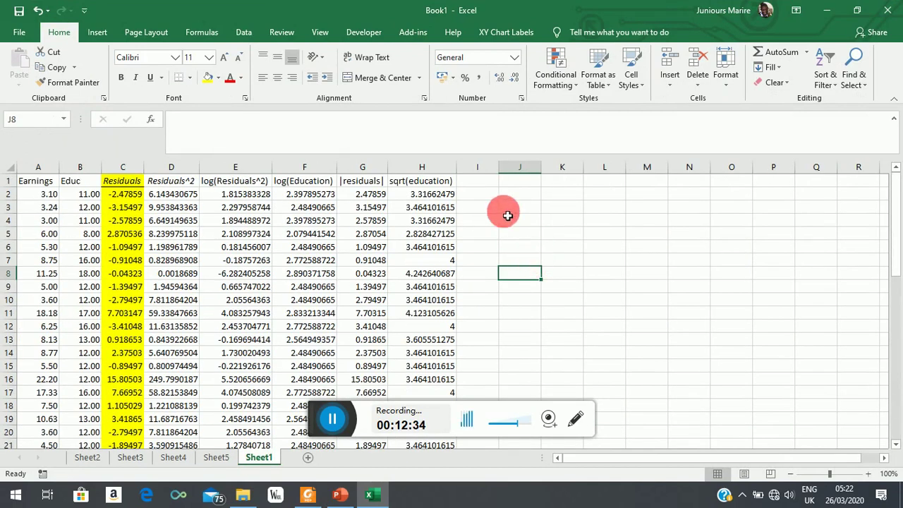
{"action": "left_click", "coordinate": [476, 182]}
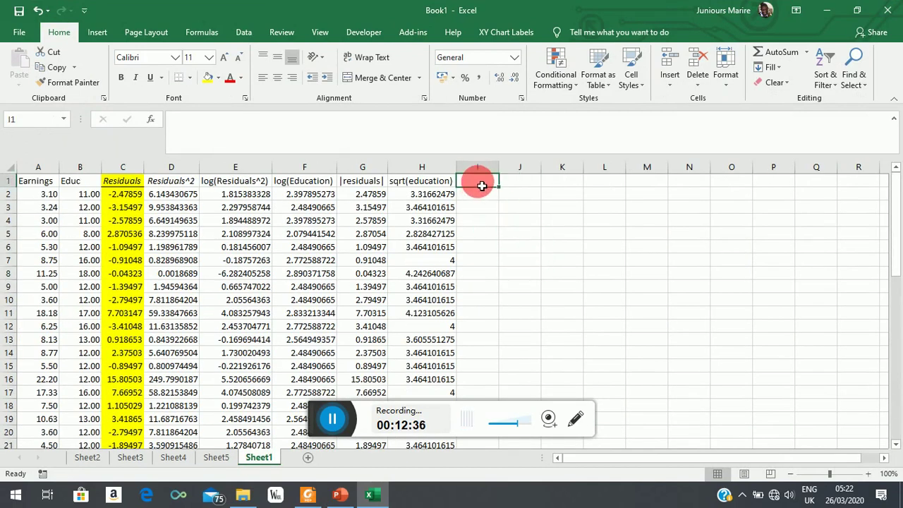
{"action": "type", "text": "1/educa"}
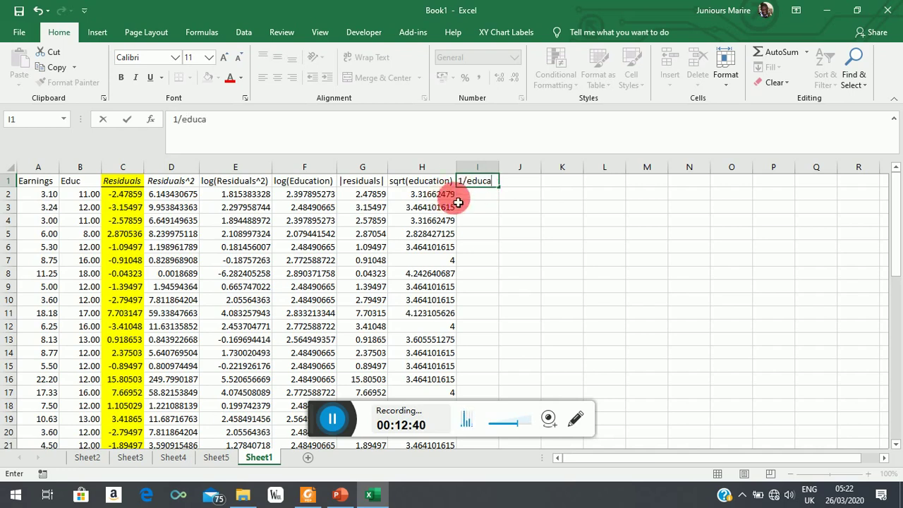
Calculate the reciprocal of education in I2 with =1/B2 and fill the formula down column I
{"action": "left_click", "coordinate": [483, 198]}
{"action": "type", "text": "="}
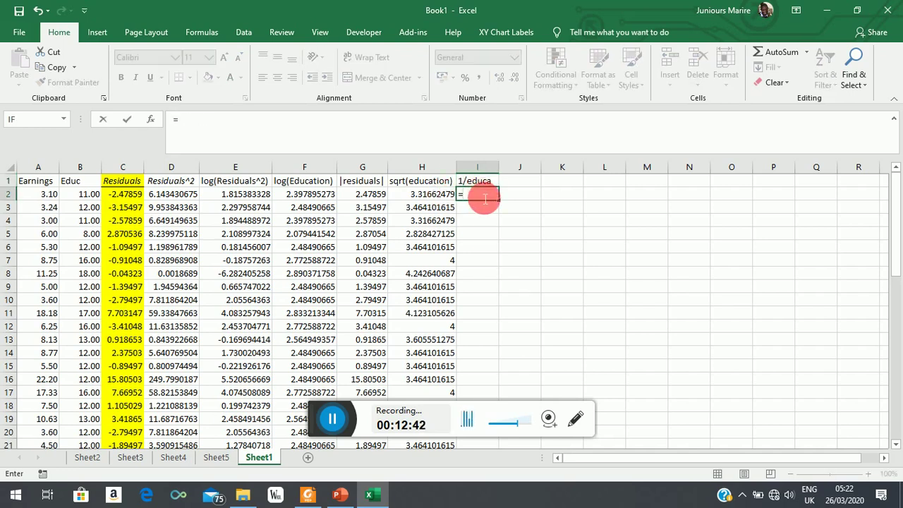
{"action": "type", "text": "1/"}
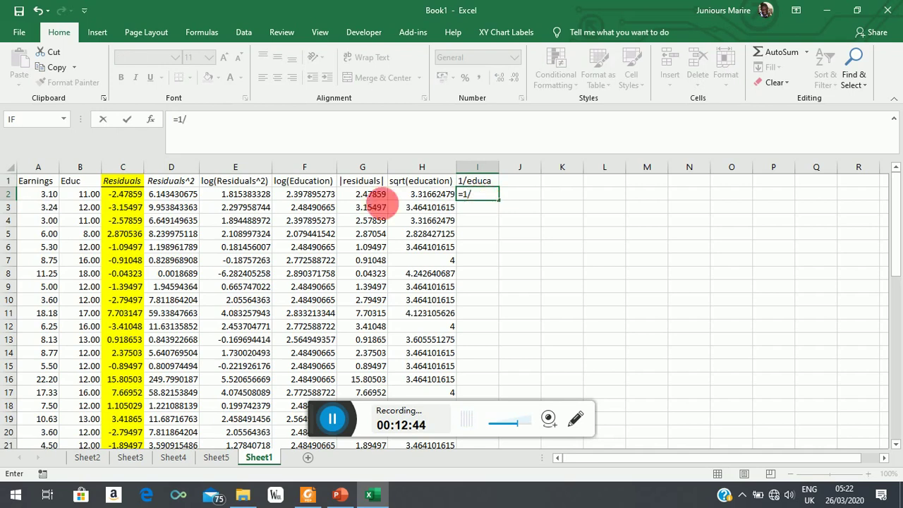
{"action": "left_click", "coordinate": [90, 197]}
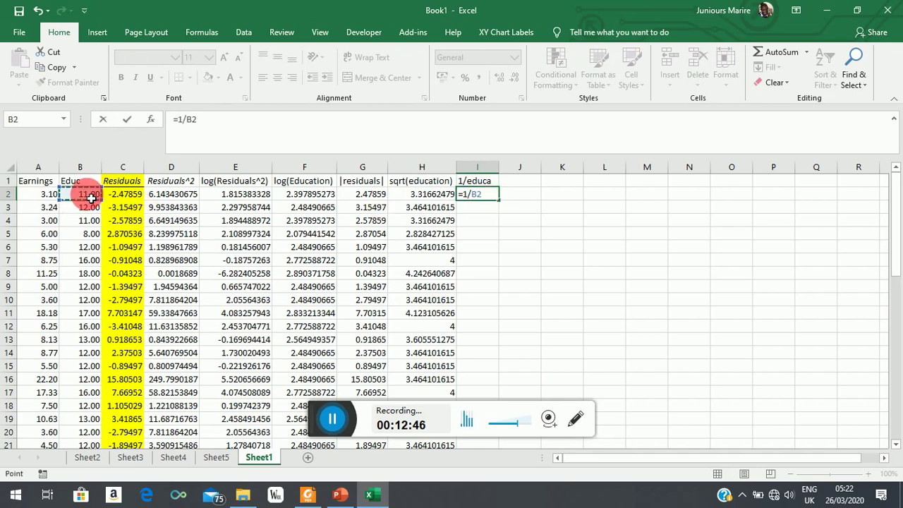
{"action": "key", "text": "Return"}
{"action": "left_click", "coordinate": [490, 198]}
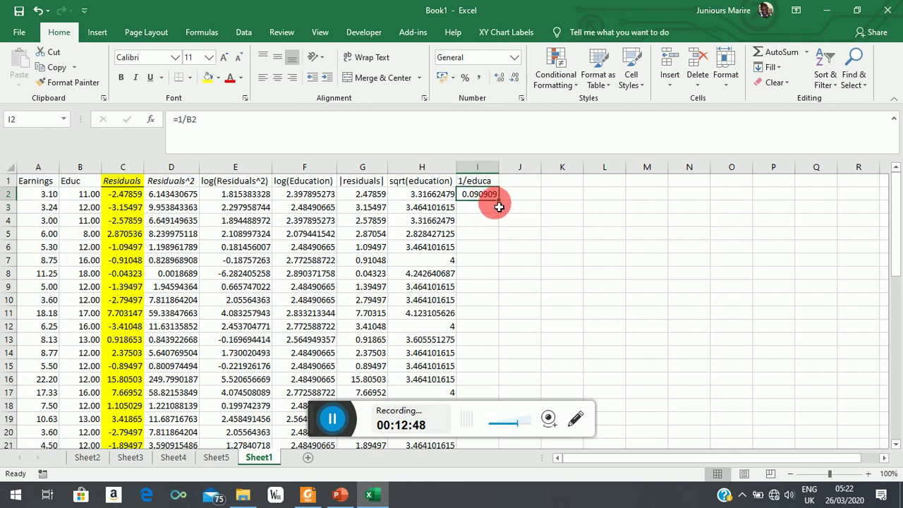
{"action": "double_click", "coordinate": [499, 201]}
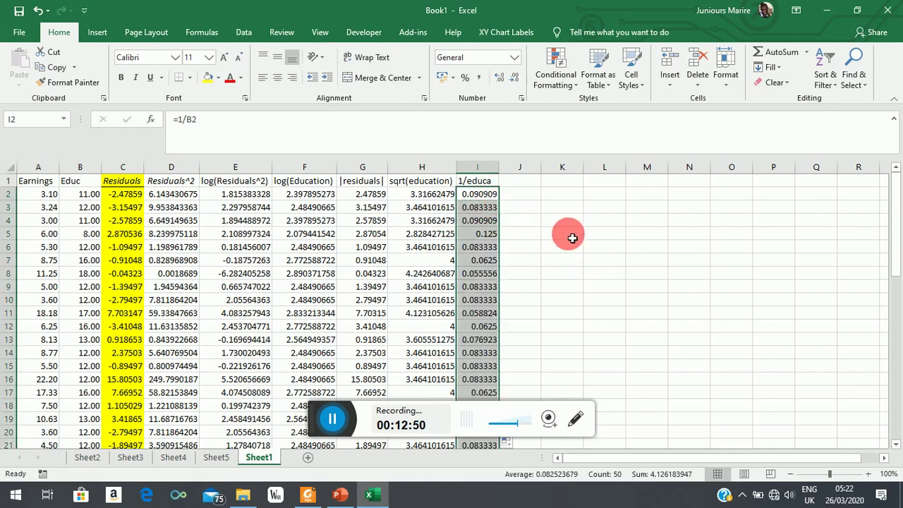
{"action": "left_click", "coordinate": [569, 234]}
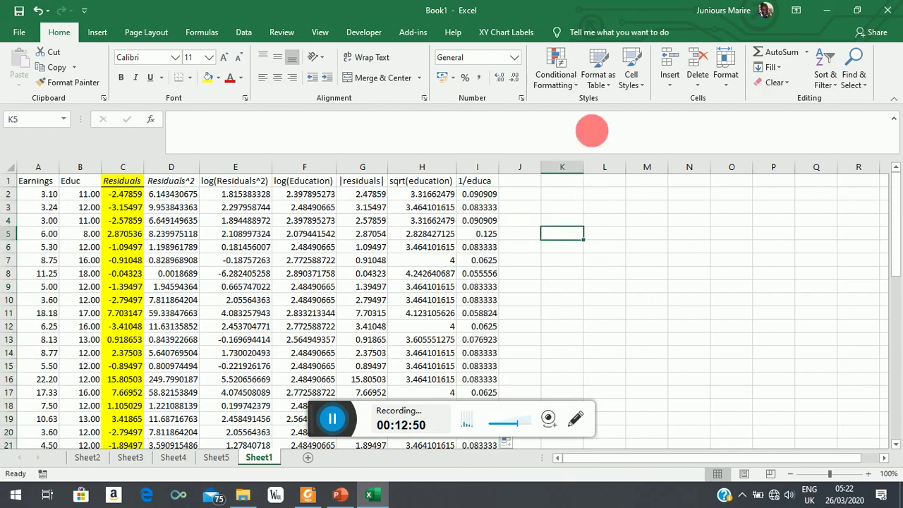
Run a regression of |residuals| on 1/educa, using I1:I51 as the X range and sending the output to a new worksheet
{"action": "left_click", "coordinate": [244, 32]}
{"action": "left_click", "coordinate": [784, 54]}
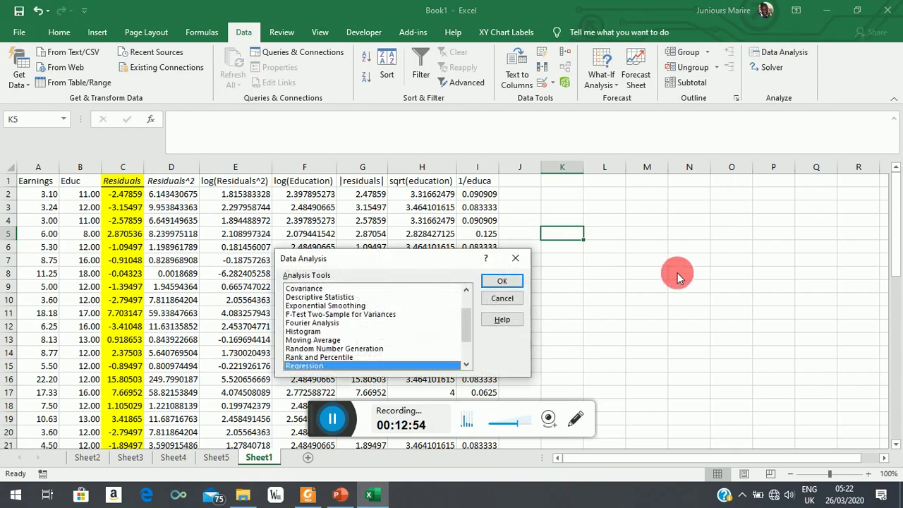
{"action": "left_click", "coordinate": [499, 282]}
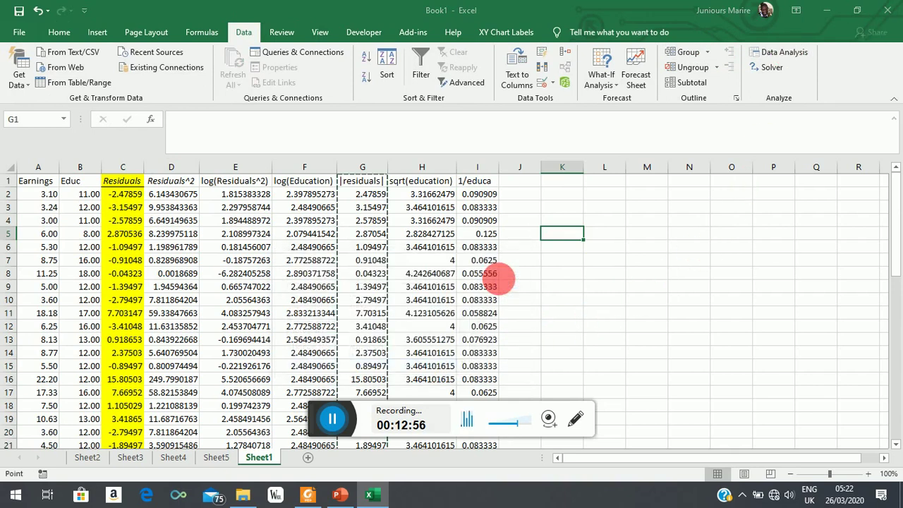
{"action": "left_click", "coordinate": [455, 252]}
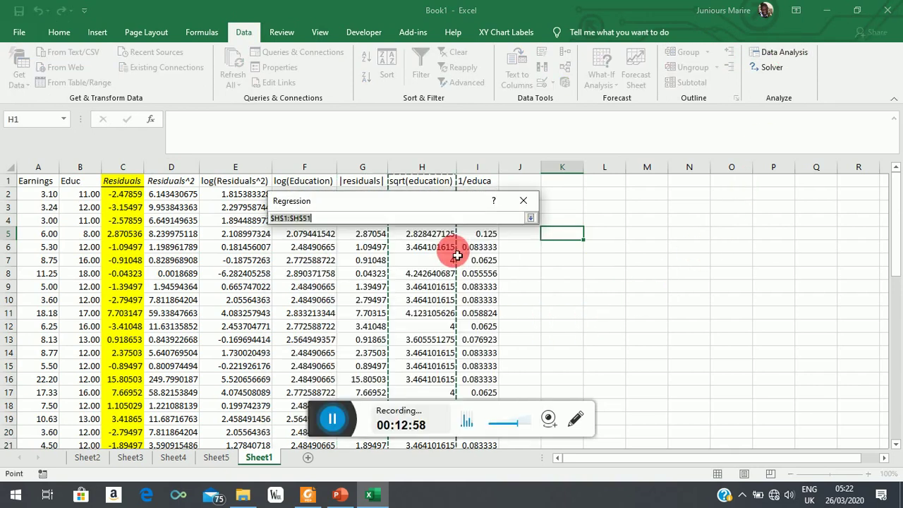
{"action": "left_click_drag", "start_coordinate": [469, 183], "coordinate": [478, 260]}
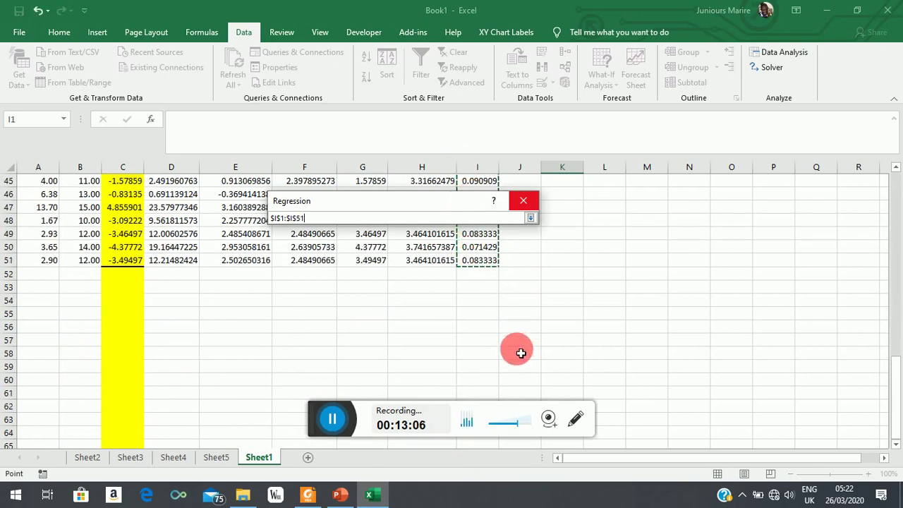
{"action": "left_click", "coordinate": [530, 218]}
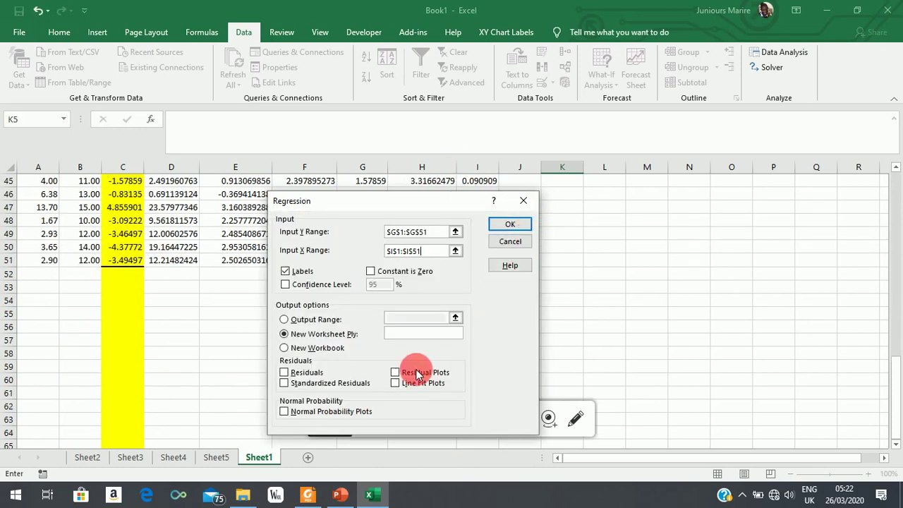
{"action": "left_click", "coordinate": [512, 224]}
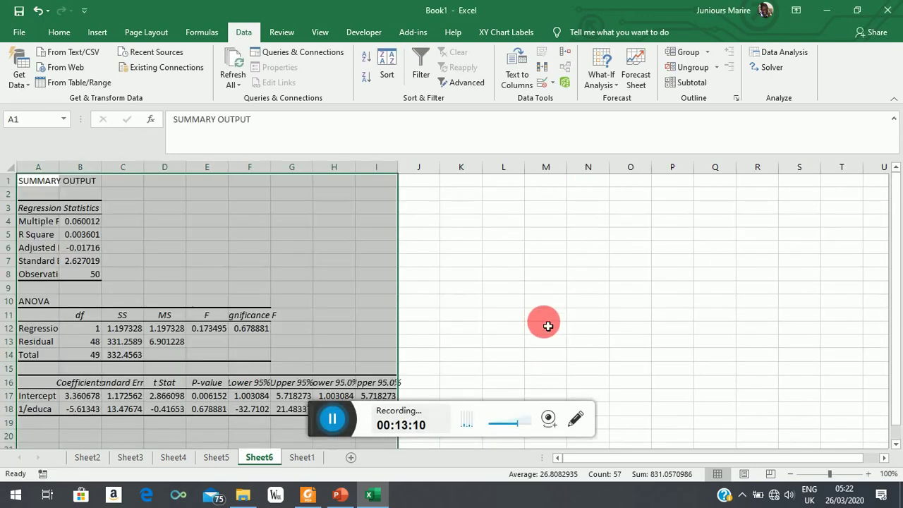
Format the 1/educa P-value in E18 of the new regression output as a percentage
{"action": "left_click", "coordinate": [468, 298]}
{"action": "left_click", "coordinate": [209, 409]}
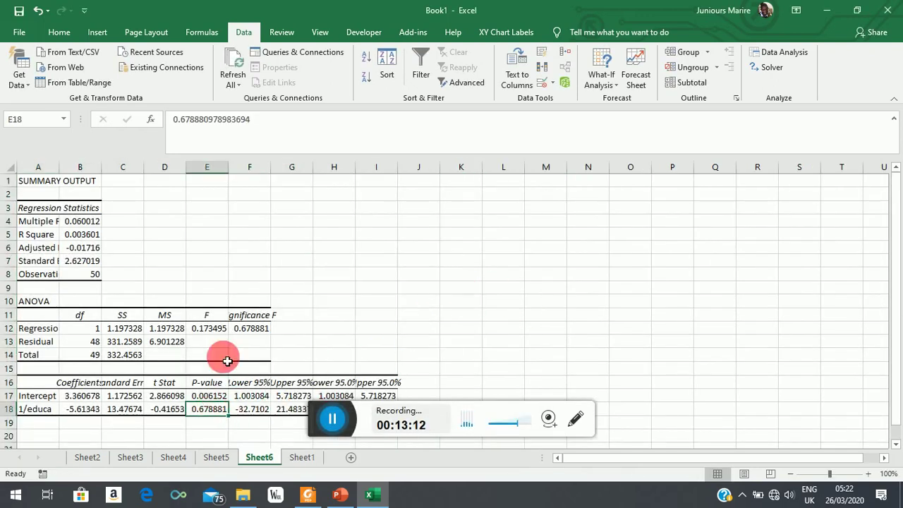
{"action": "left_click", "coordinate": [59, 32]}
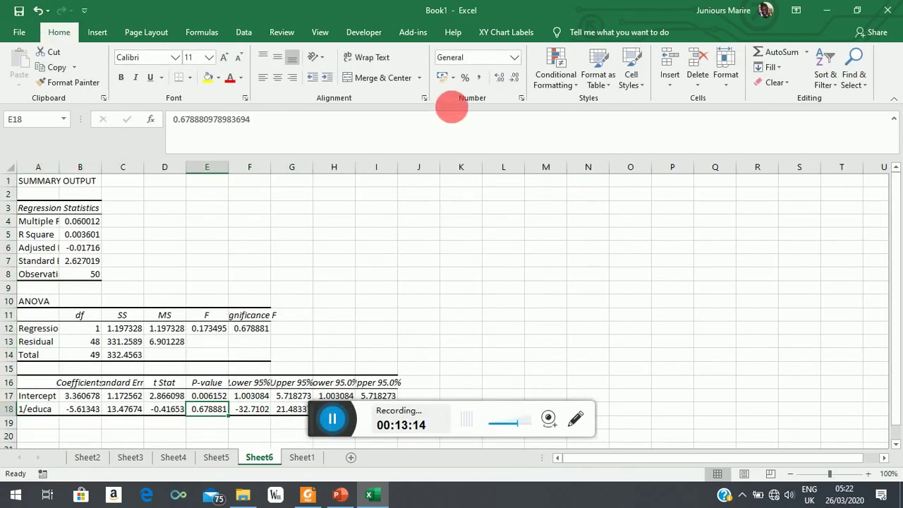
{"action": "left_click", "coordinate": [465, 78]}
{"action": "left_click", "coordinate": [589, 327]}
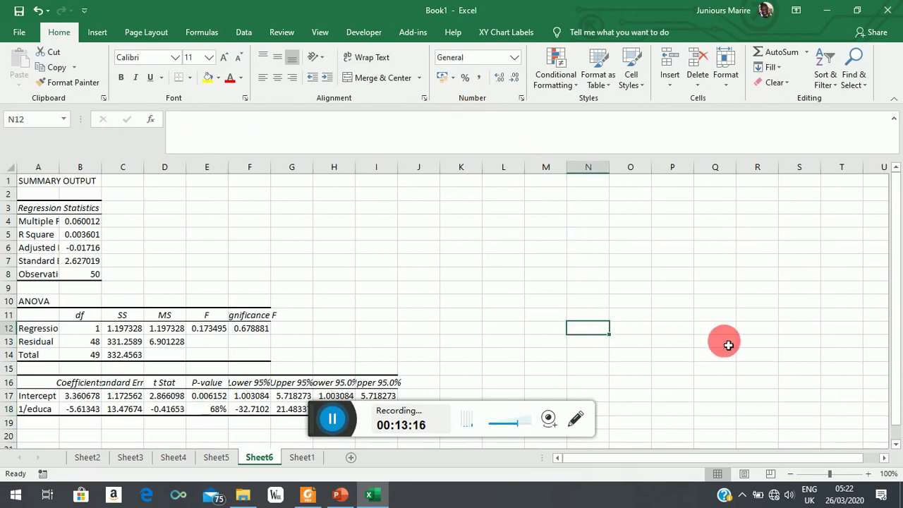